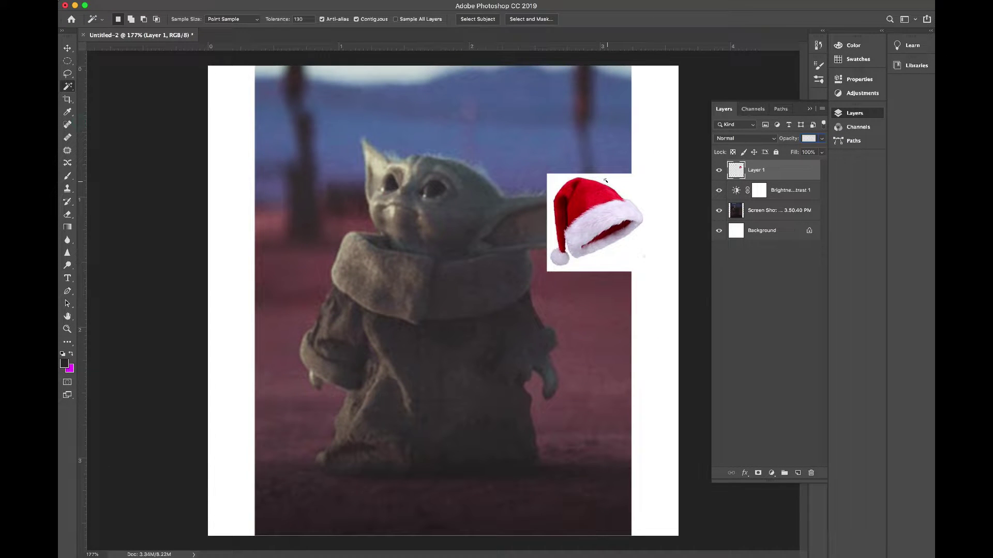
Delete the Santa hat's white background using Magic Wand at tolerance 10, then deselect
click(631, 216)
key(m)
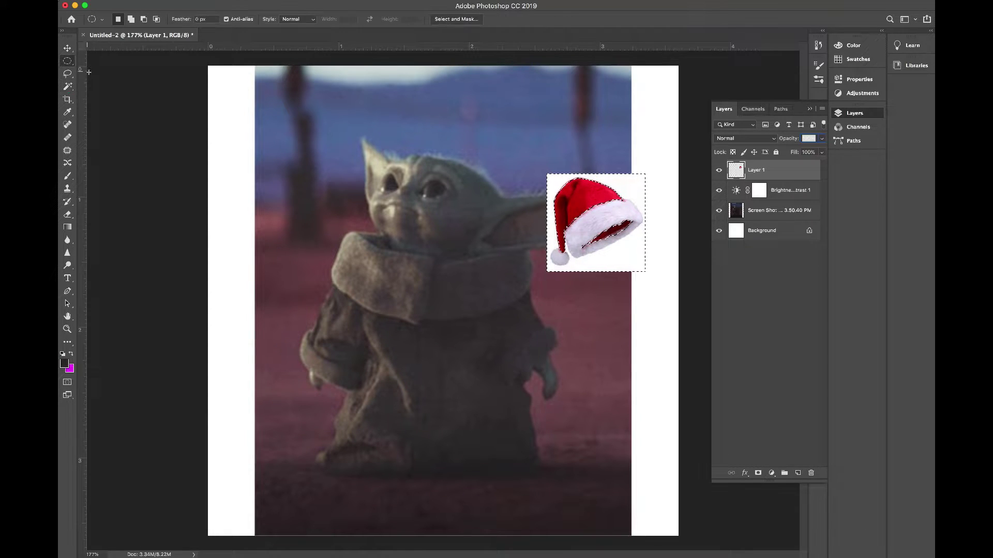
key(ctrl+d)
click(67, 86)
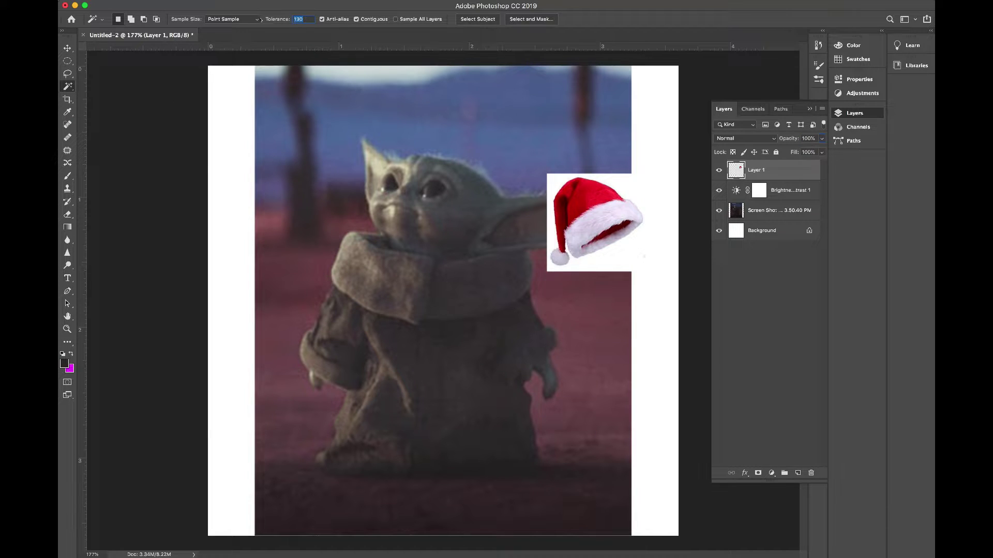
text(100)
key(ctrl+shift+d)
key(BackSpace)
click(632, 196)
key(Delete)
key(ctrl+d)
Zoom in on the hat and erase the light fringe on its left edge with a size 9 eraser
key(z)
drag(492, 184, 635, 173)
key(p)
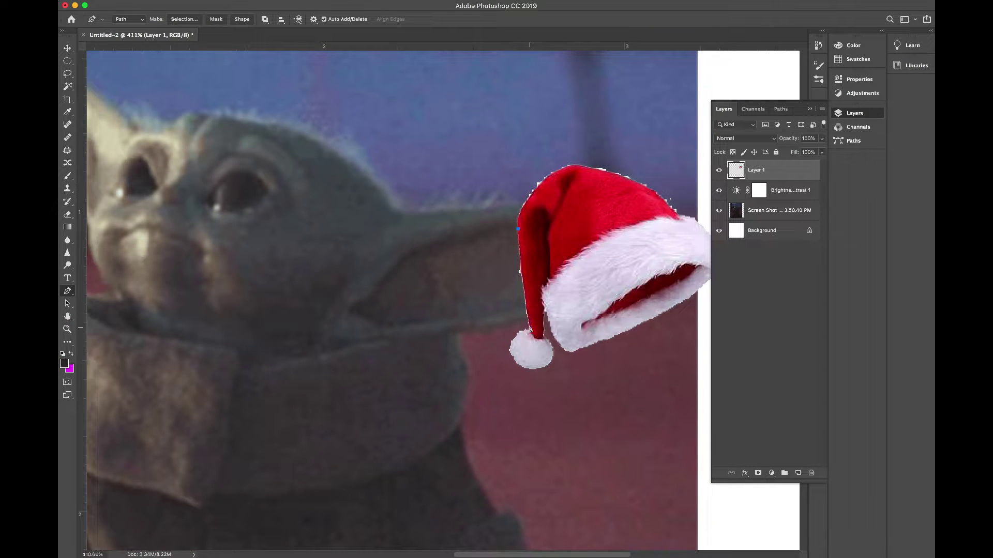
key(e)
click(124, 19)
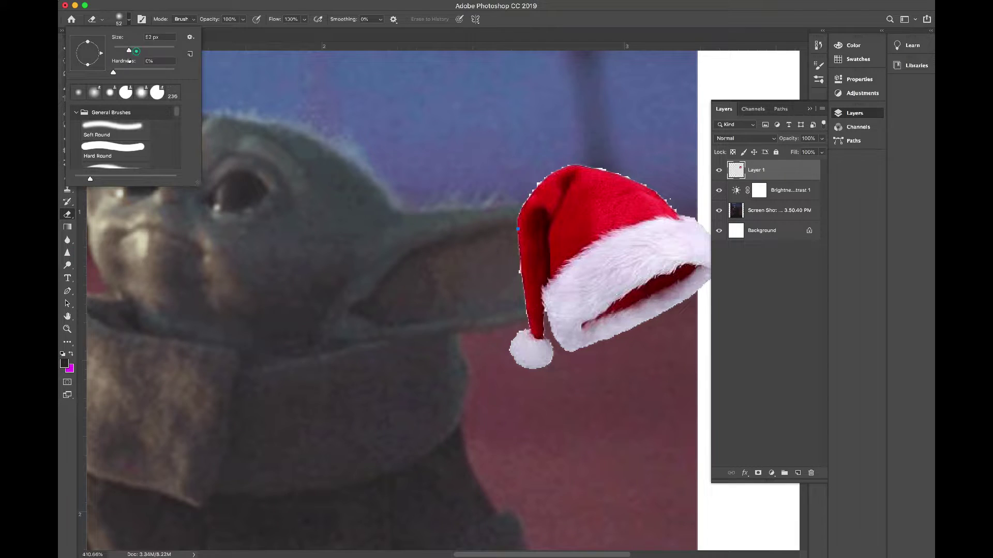
drag(135, 51, 115, 51)
key(Return)
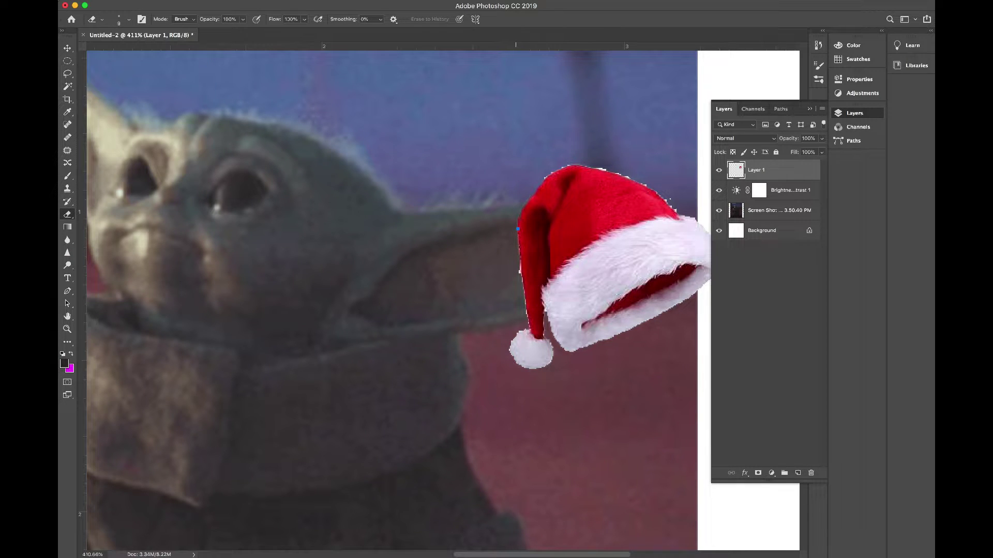
mouse_move(520, 273)
mouse_down()
mouse_move(519, 262)
mouse_move(528, 323)
mouse_move(514, 363)
mouse_move(547, 363)
mouse_move(549, 337)
mouse_up()
Erase the remaining fringe under the white trim and along the hat's top-right edge
click(123, 20)
click(587, 346)
mouse_move(595, 342)
mouse_down()
mouse_move(574, 348)
mouse_move(553, 335)
mouse_move(547, 310)
mouse_up()
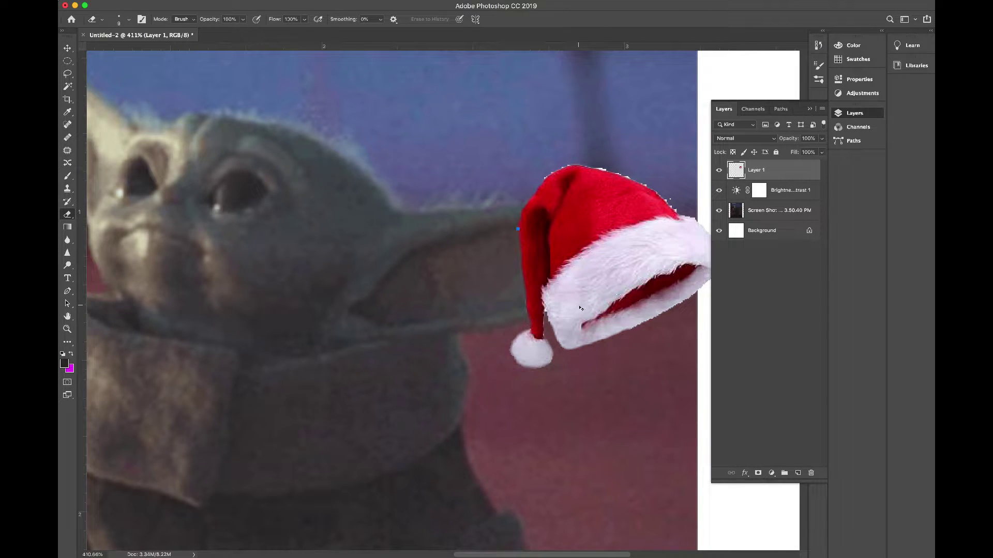
drag(687, 298, 599, 315)
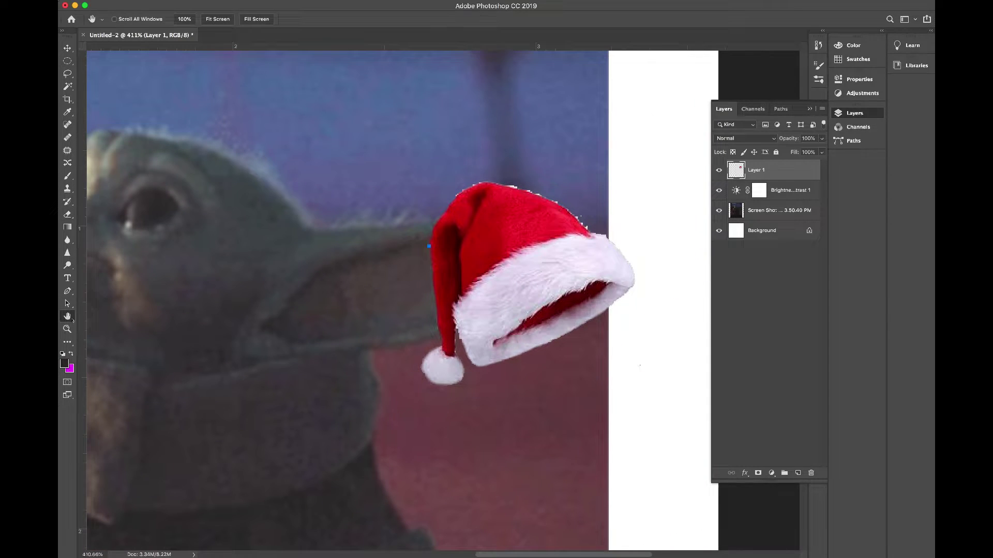
key(e)
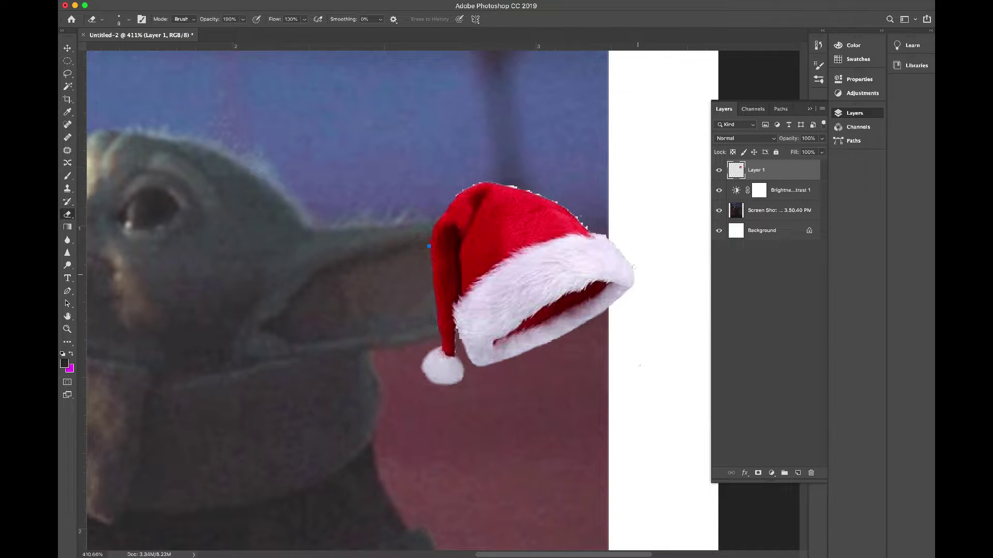
mouse_move(611, 239)
mouse_down()
mouse_move(567, 206)
mouse_move(500, 182)
mouse_up()
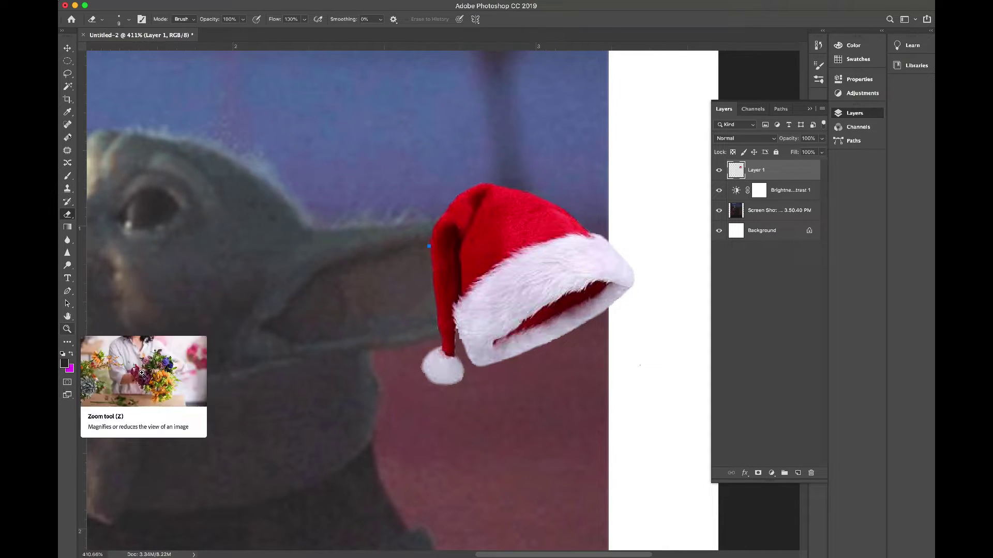
Mirror the Santa hat with Free Transform and Flip Horizontal so the pom-pom points right
click(67, 61)
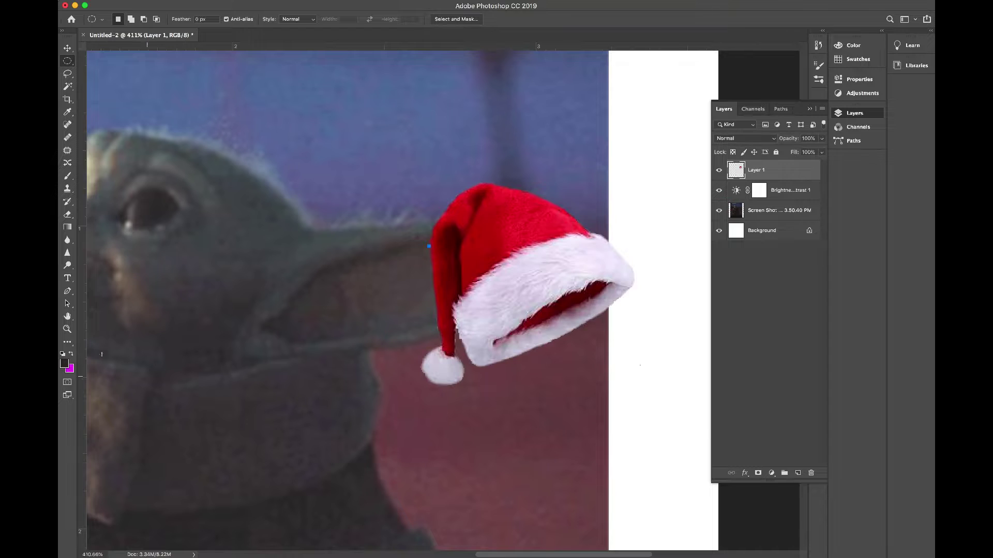
key(super+0)
key(z)
click(452, 197)
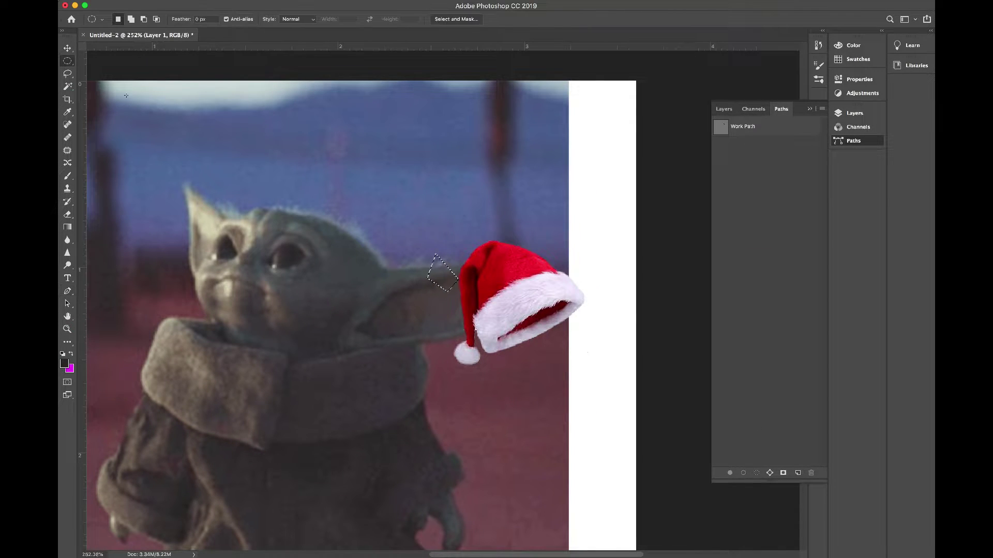
key(super+d)
key(v)
click(155, 1)
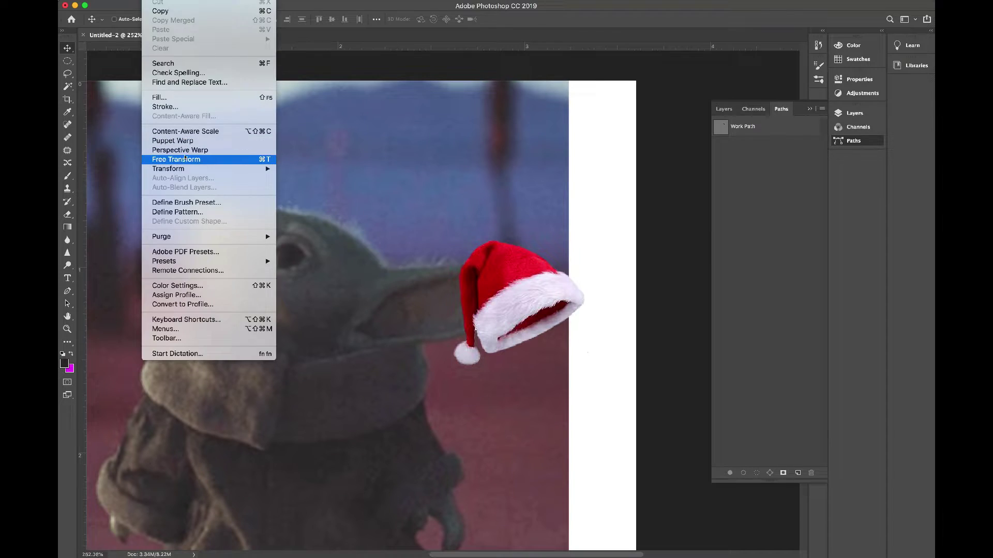
click(184, 159)
key(z)
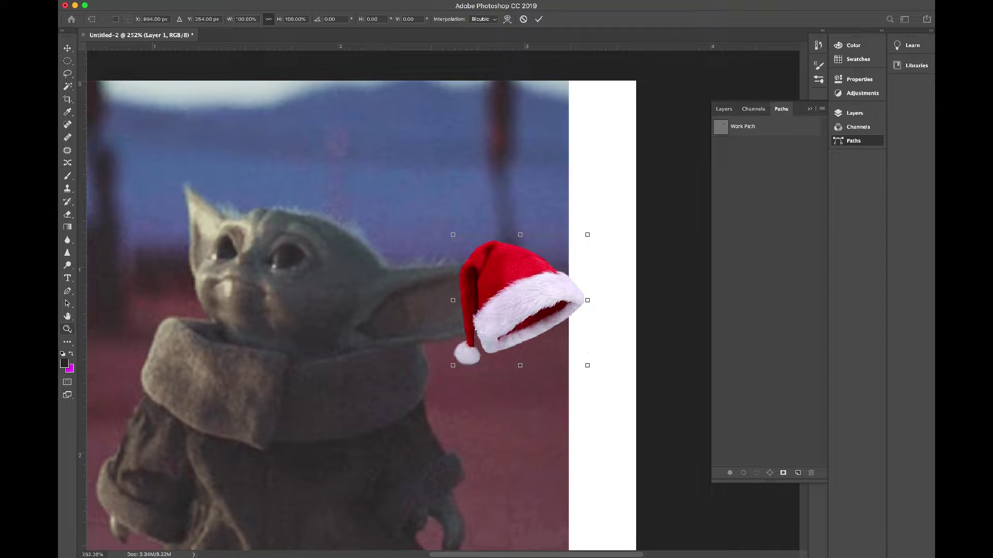
key(space)
click(159, 2)
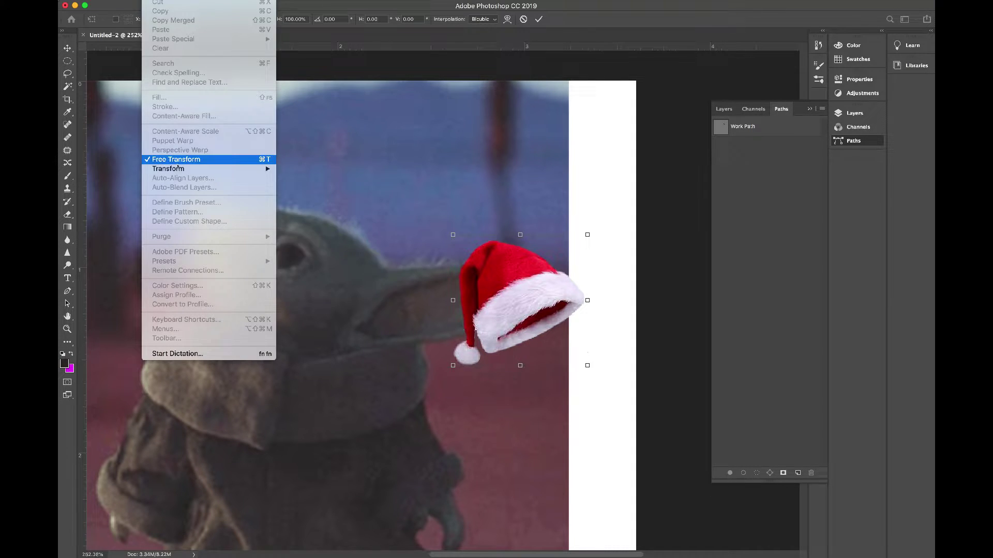
mouse_move(169, 169)
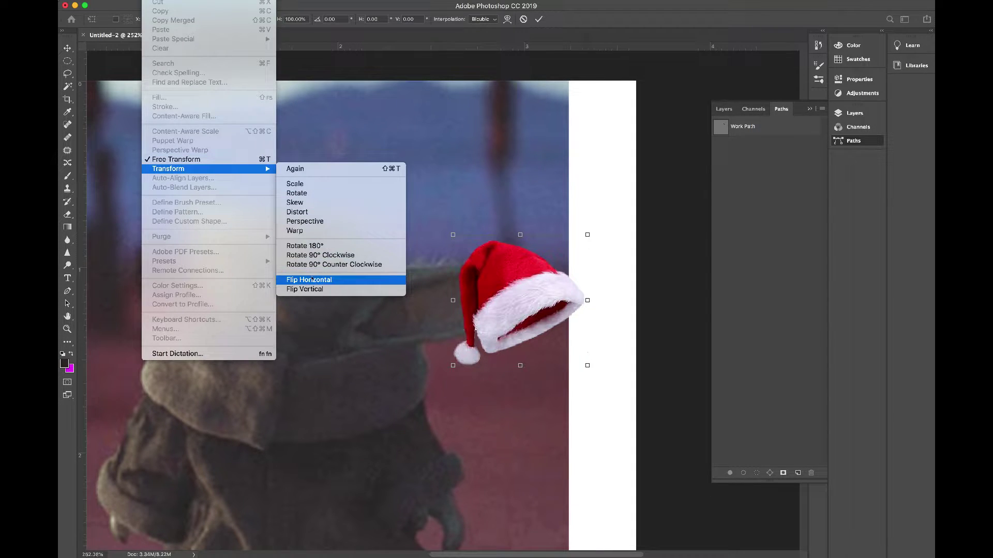
click(309, 280)
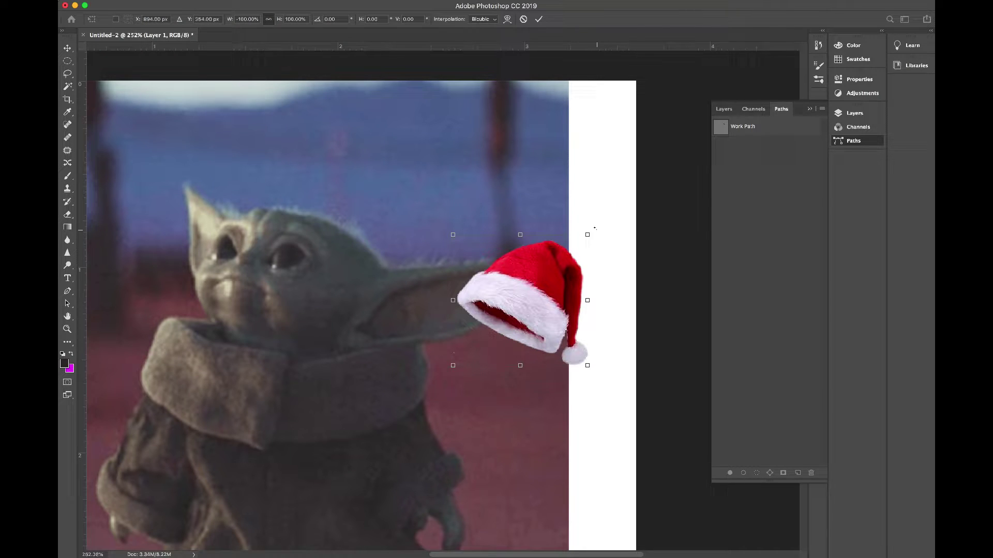
Move, rotate and enlarge the Santa hat onto Baby Yoda's head and apply
drag(548, 269, 336, 195)
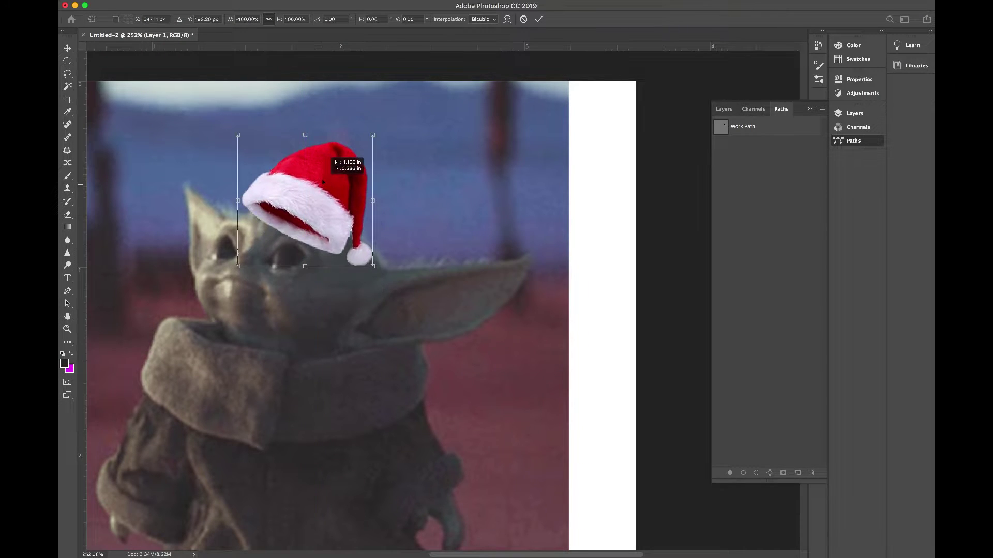
drag(384, 129, 427, 82)
drag(330, 213, 334, 217)
key(Return)
key(z)
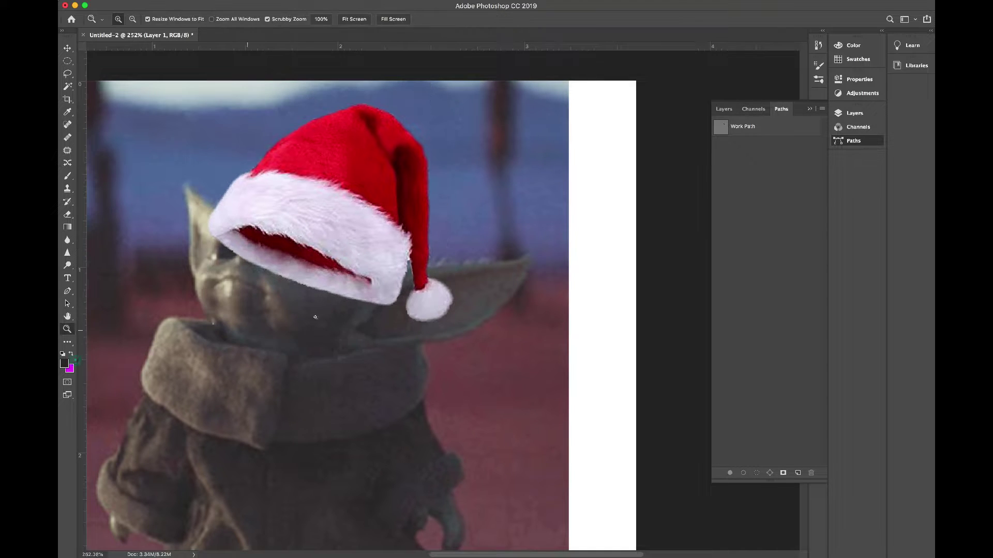
Lower the hat layer's opacity and erase the brim covering Yoda's eyes
click(723, 108)
click(821, 138)
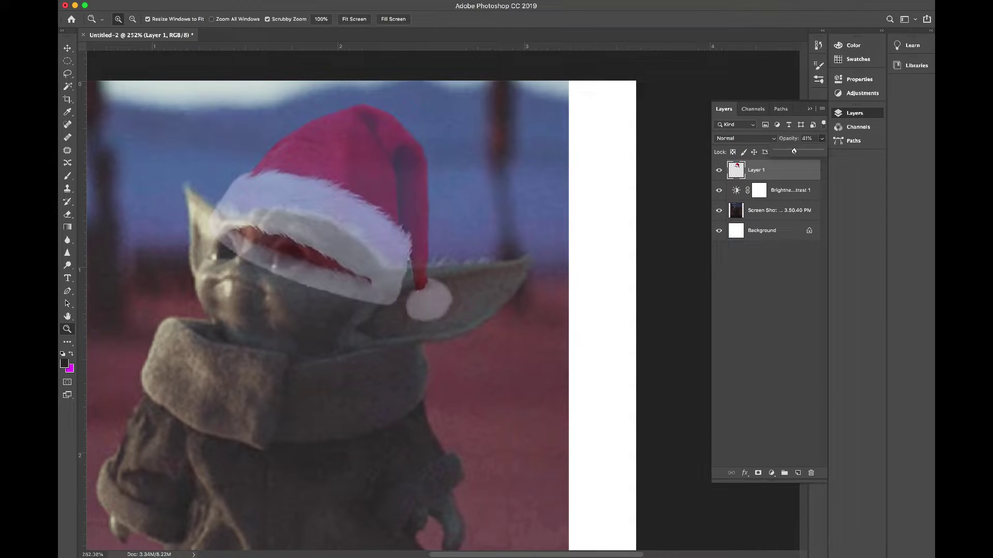
drag(822, 150, 793, 150)
key(e)
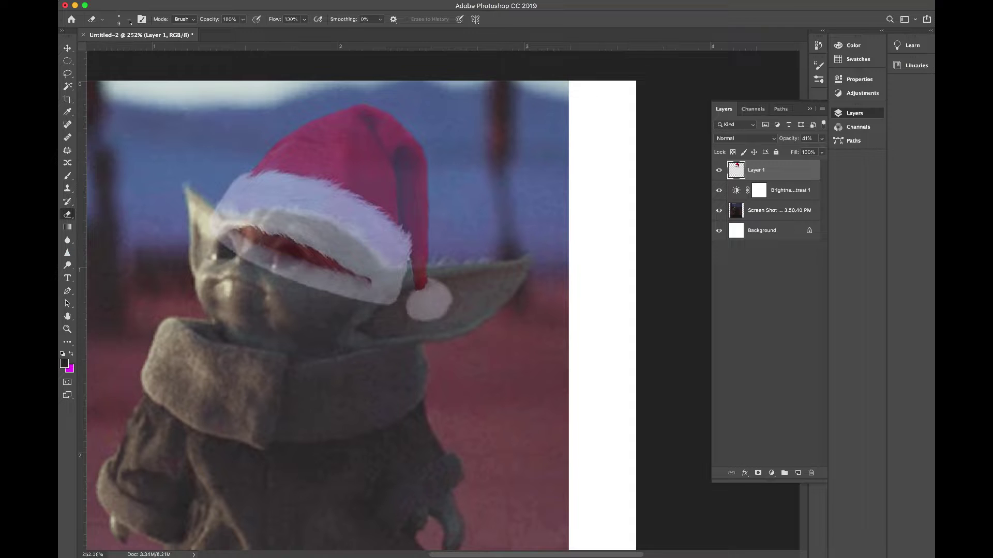
click(128, 20)
key(Tab)
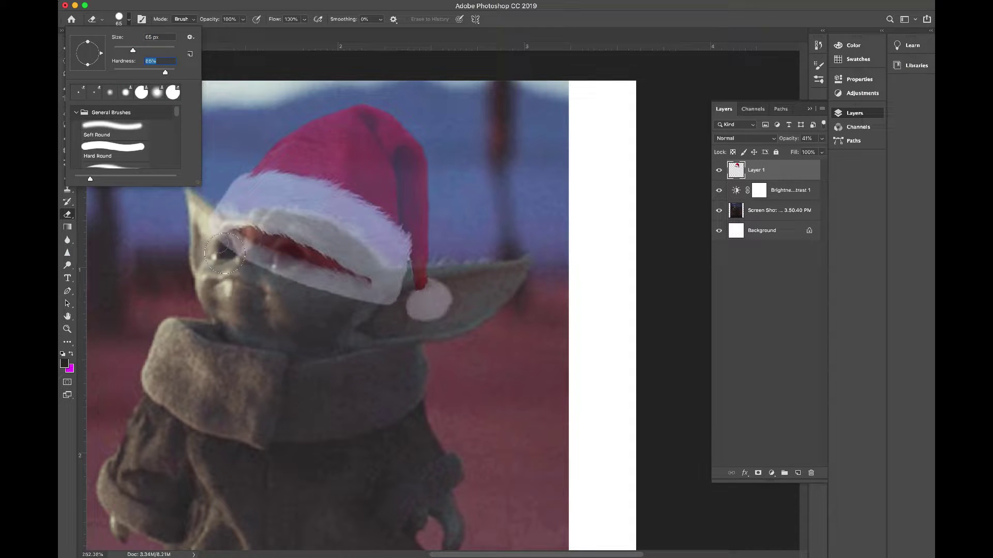
key(Return)
drag(247, 247, 379, 307)
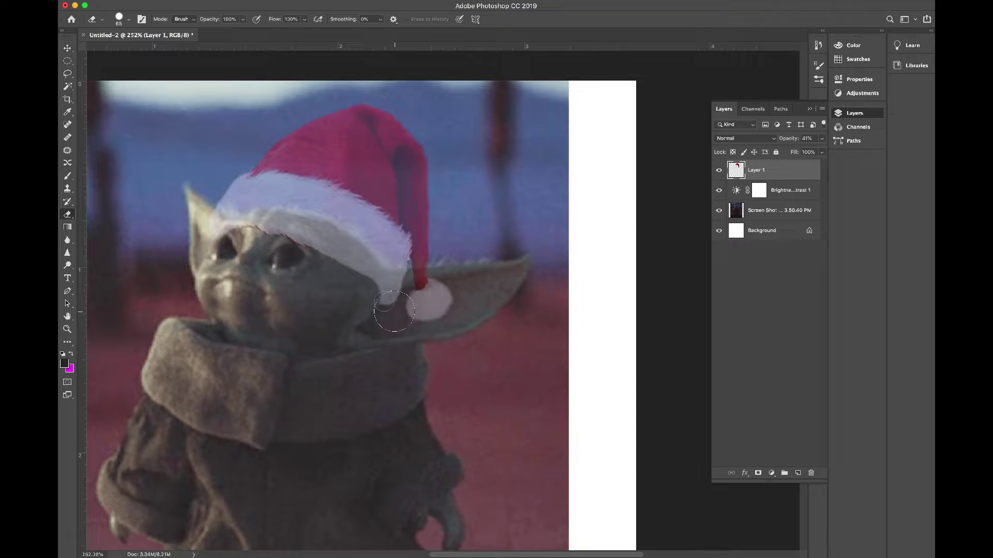
Trim the brim near the right ear with a size 14 eraser and restore 100% opacity
click(128, 19)
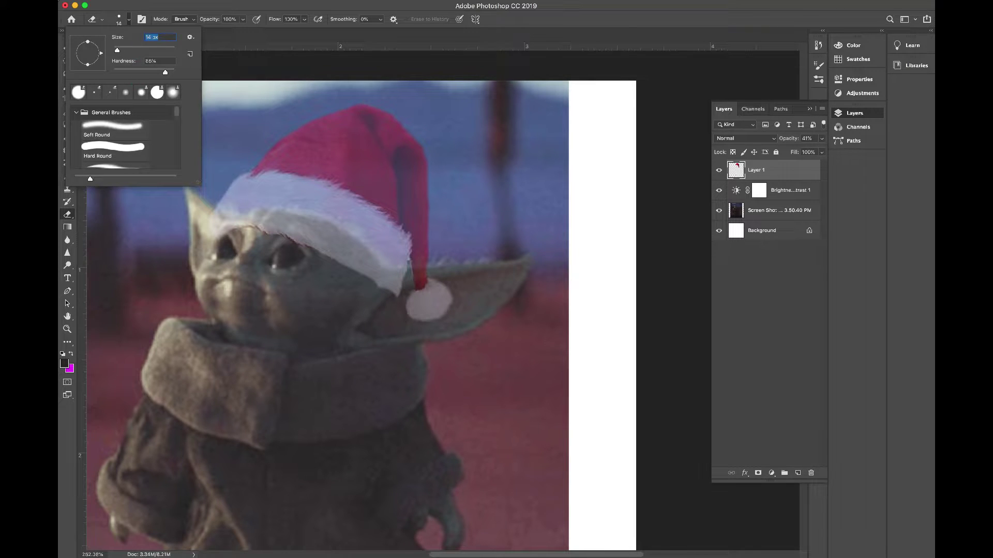
text(14)
key(Return)
drag(397, 284, 383, 287)
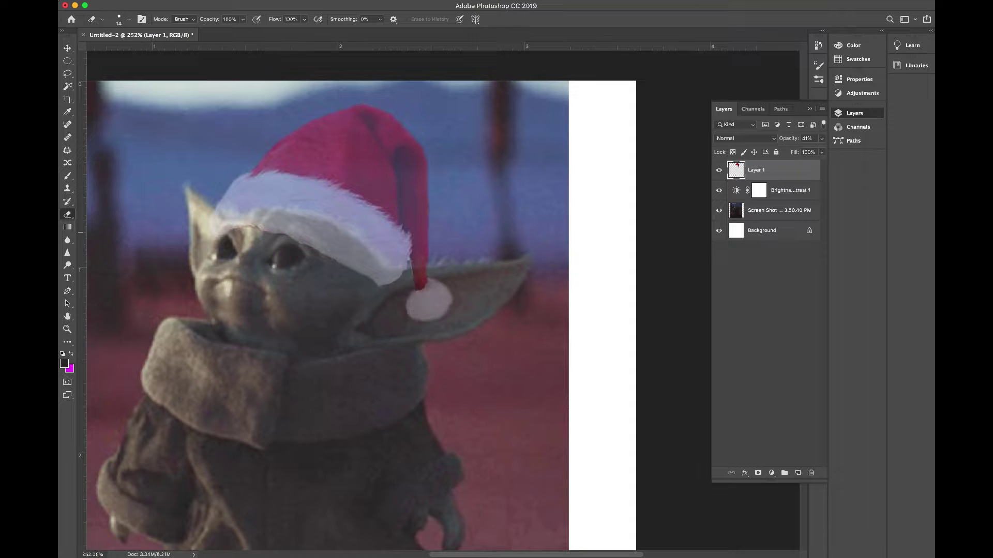
drag(821, 138, 821, 151)
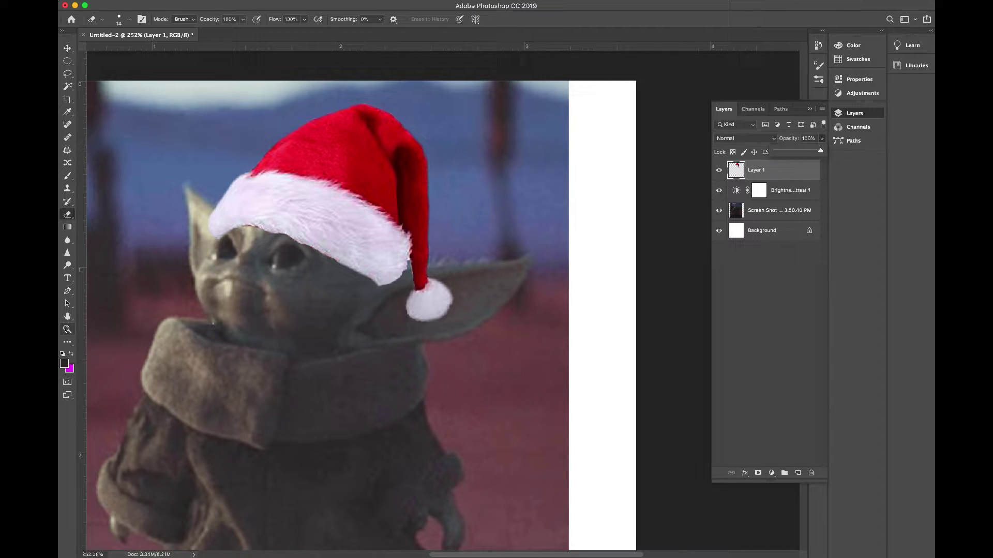
click(67, 329)
drag(401, 337, 339, 308)
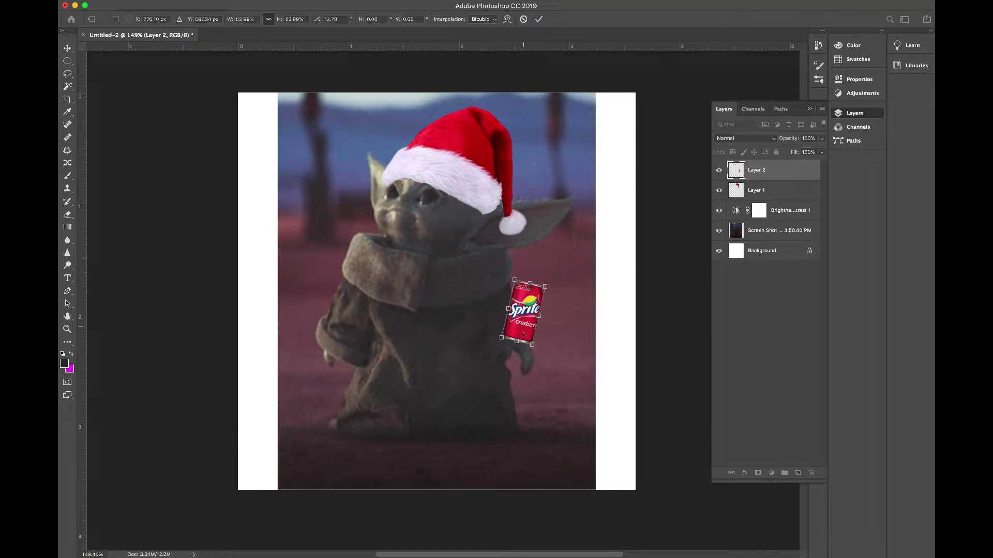
Shrink and place the Sprite Cranberry can beside Yoda's hand, then hide the Layers panel
drag(517, 326, 521, 368)
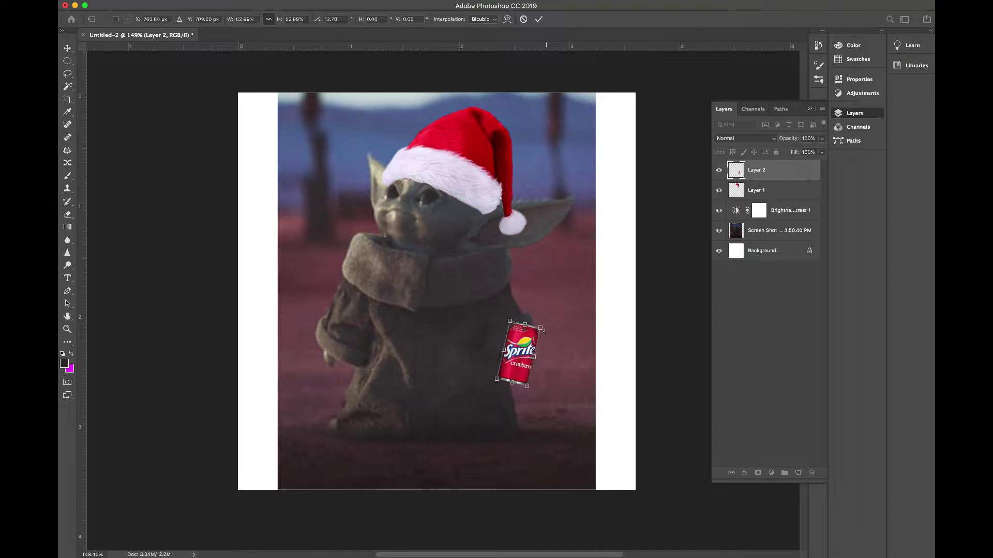
drag(540, 327, 542, 324)
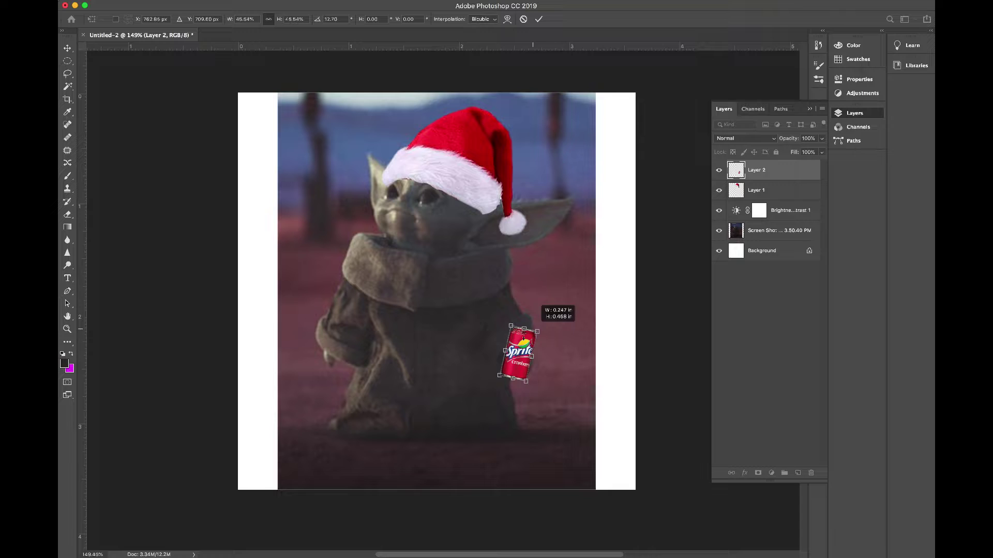
drag(543, 324, 518, 347)
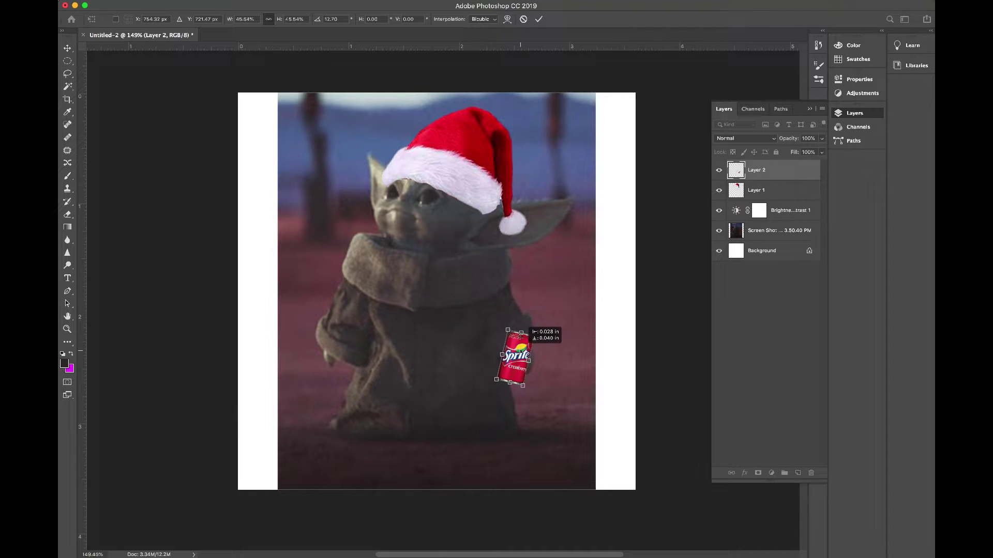
key(Return)
key(z)
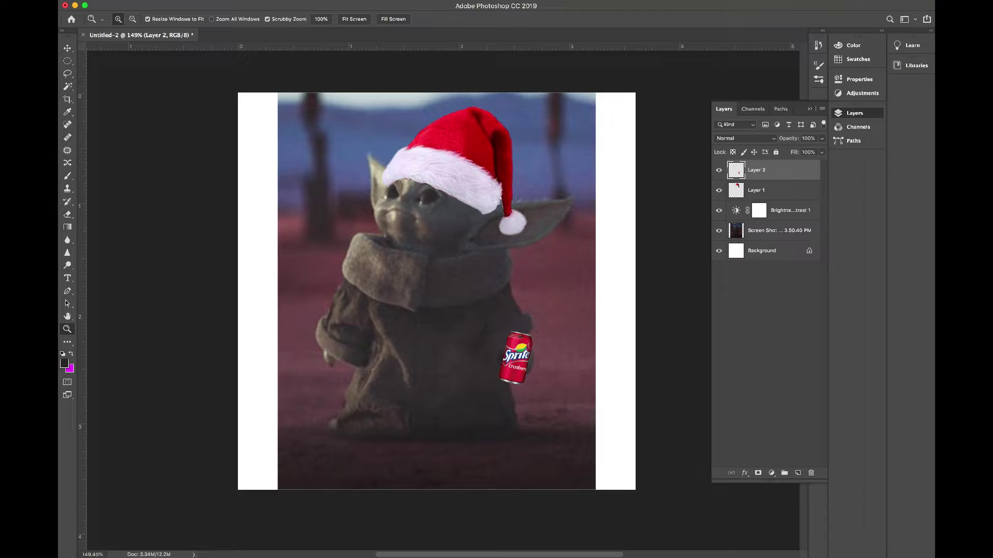
key(F7)
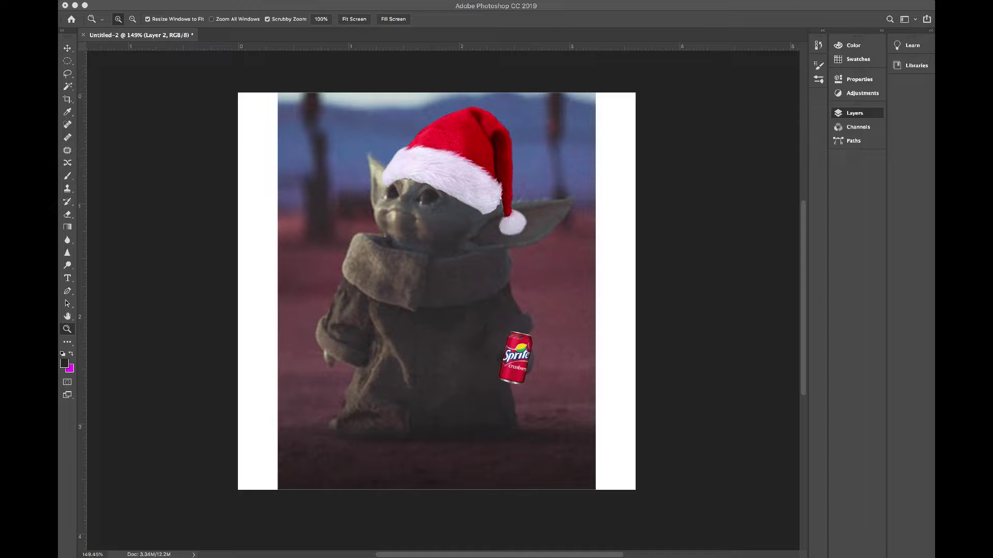
Bring in the man-with-Sprite image and delete its white background with Magic Wand
drag(620, 320, 553, 293)
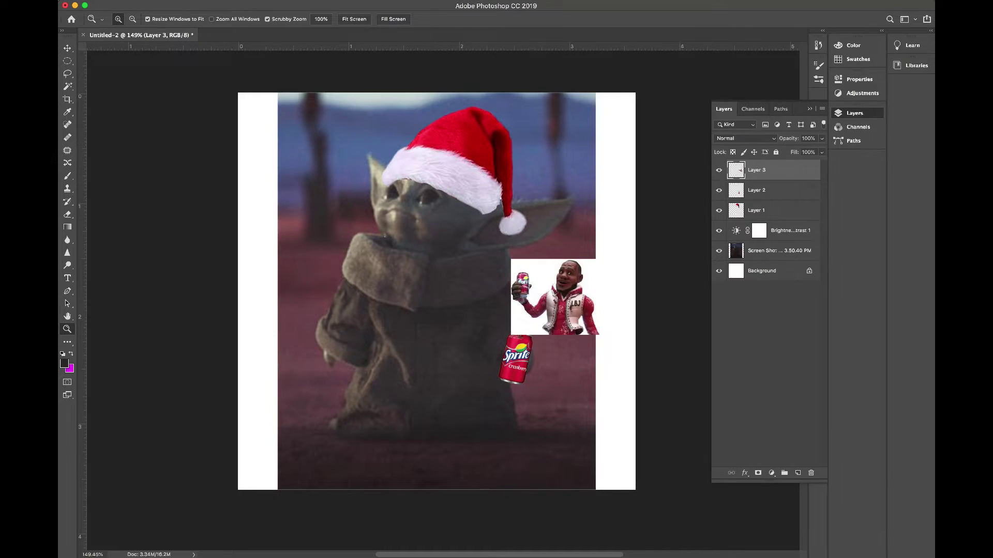
key(w)
click(582, 326)
key(Delete)
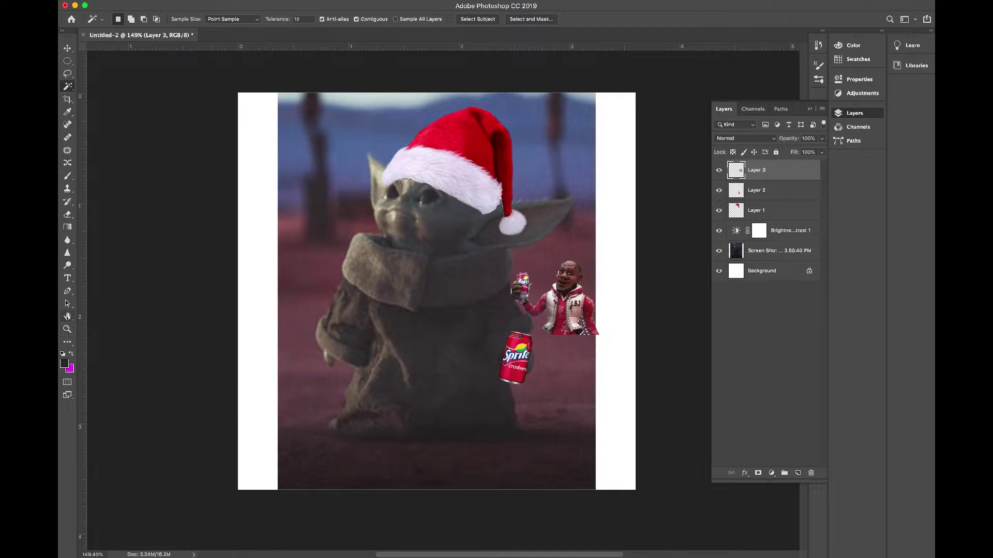
key(m)
Scale and position the man at the bottom-left of the image with Free Transform
scroll(582, 330, up, 2)
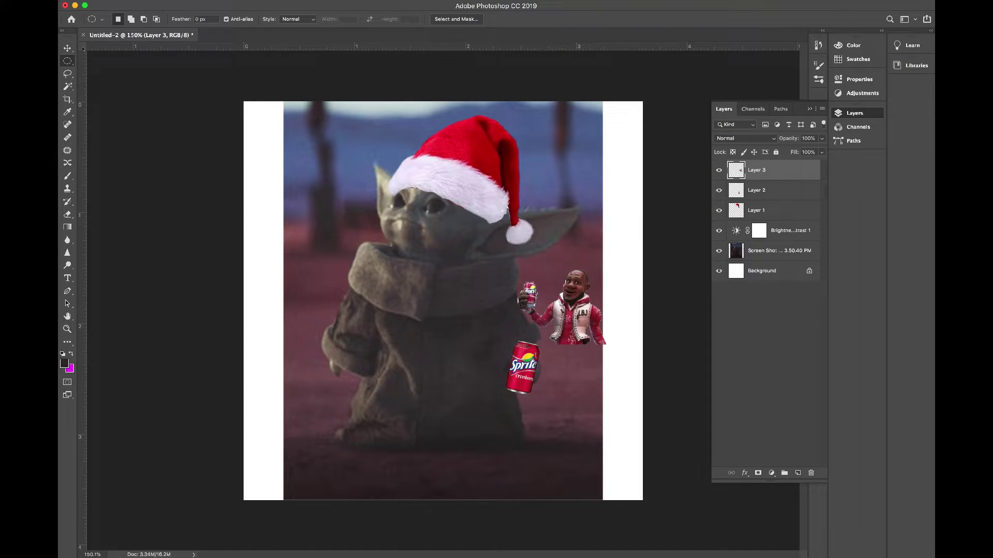
click(171, 138)
drag(564, 310, 522, 466)
drag(569, 443, 588, 394)
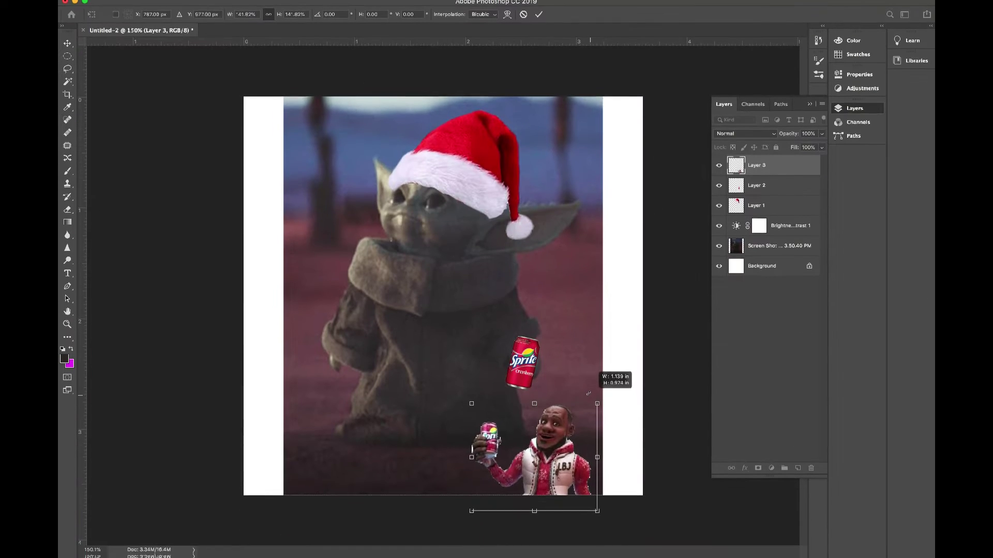
drag(529, 476, 334, 464)
drag(402, 392, 416, 386)
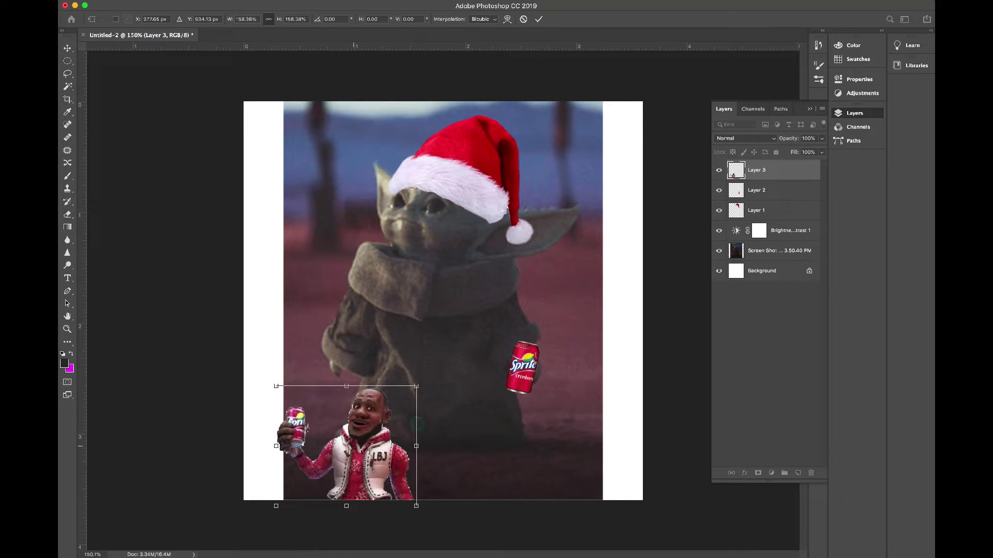
drag(361, 451, 379, 425)
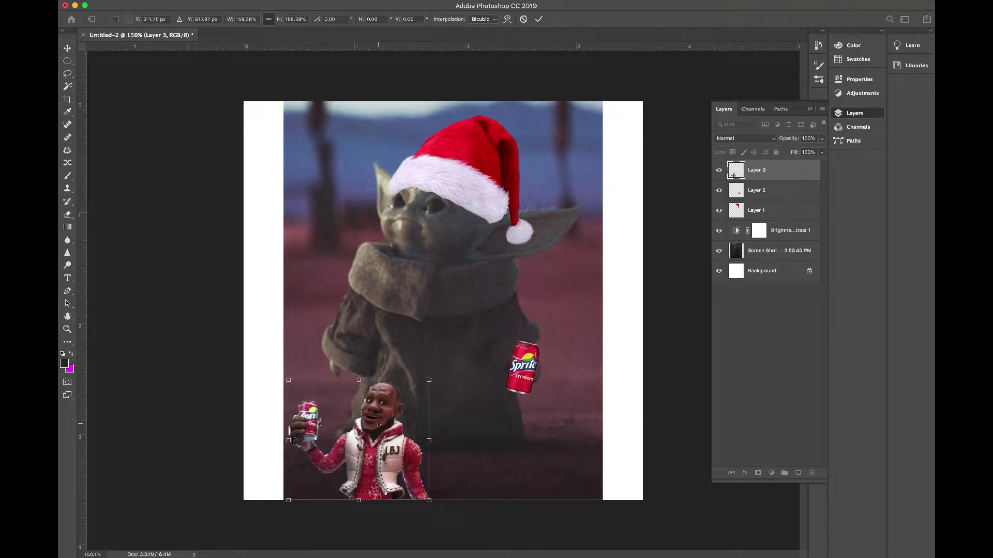
key(Return)
key(m)
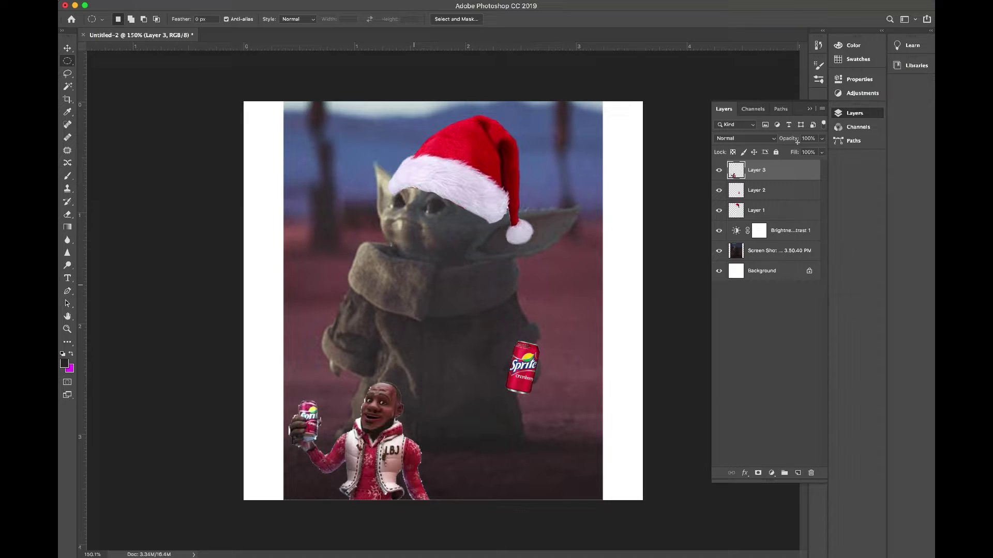
key(super+Tab)
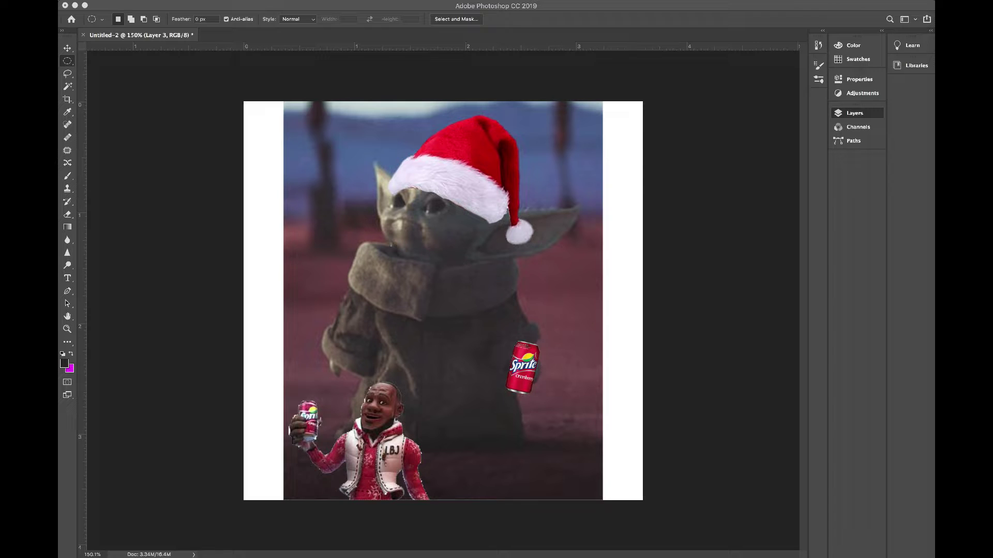
Return to the Photoshop window and briefly show, then hide, the Layers panel
click(605, 3)
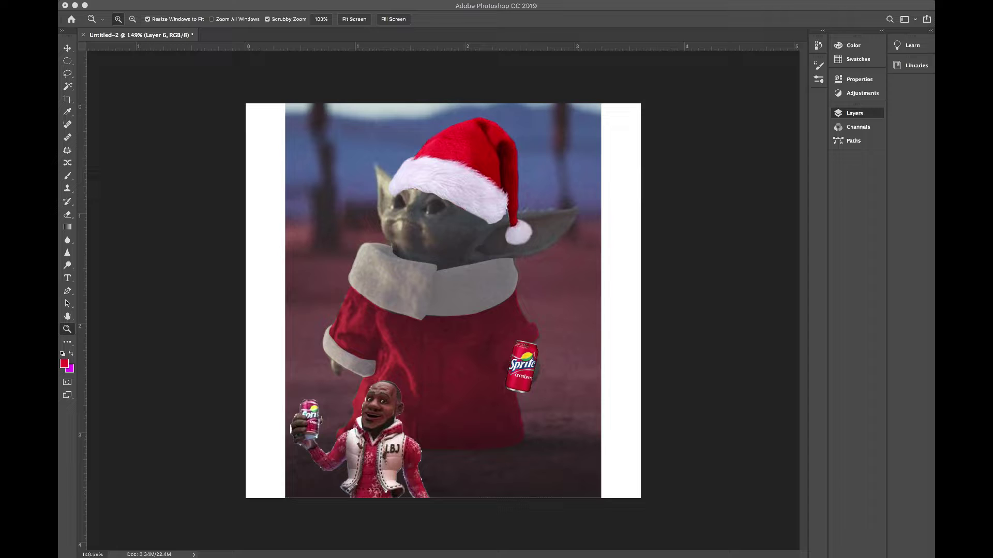
key(F7)
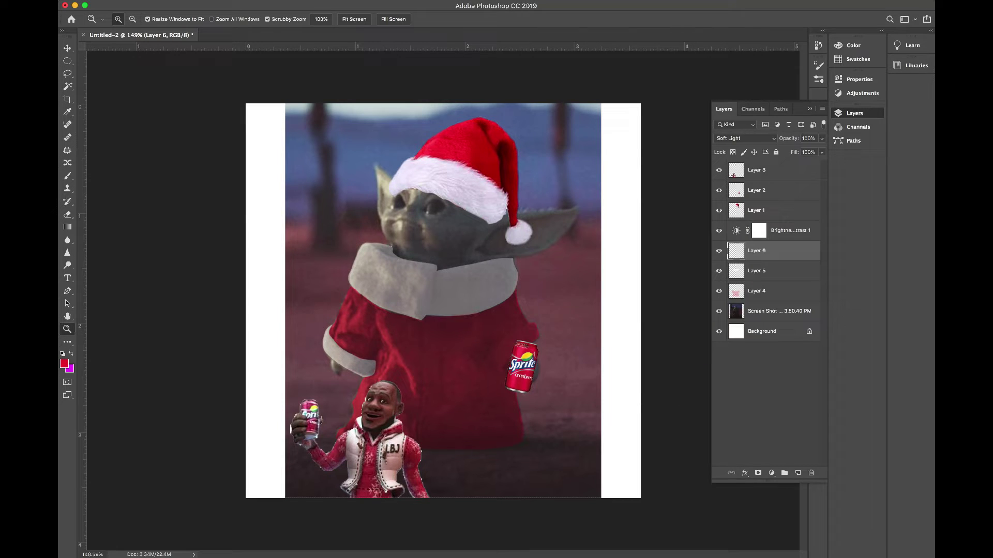
key(F7)
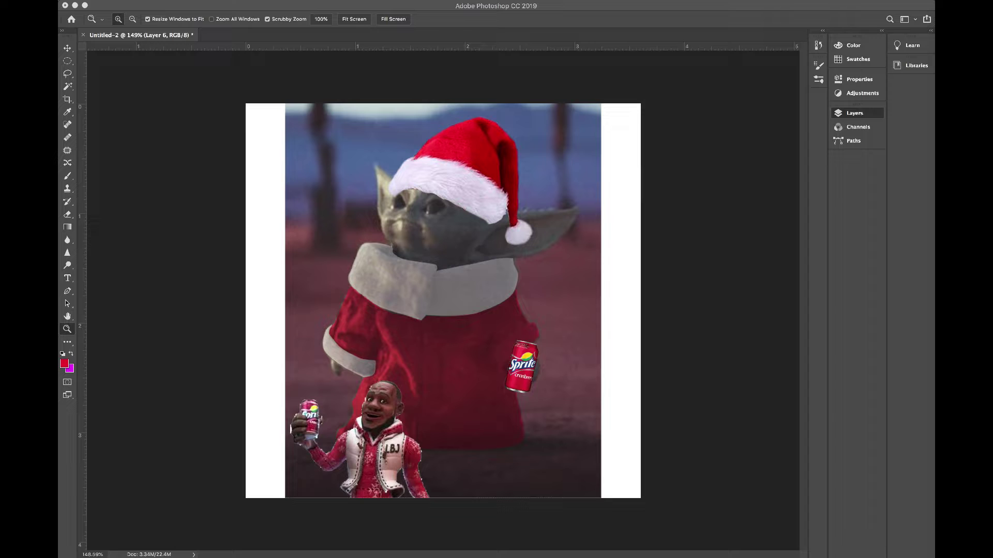
Bring in the Christmas lights image and delete its white background with Magic Wand at tolerance 70
drag(629, 353, 466, 322)
key(w)
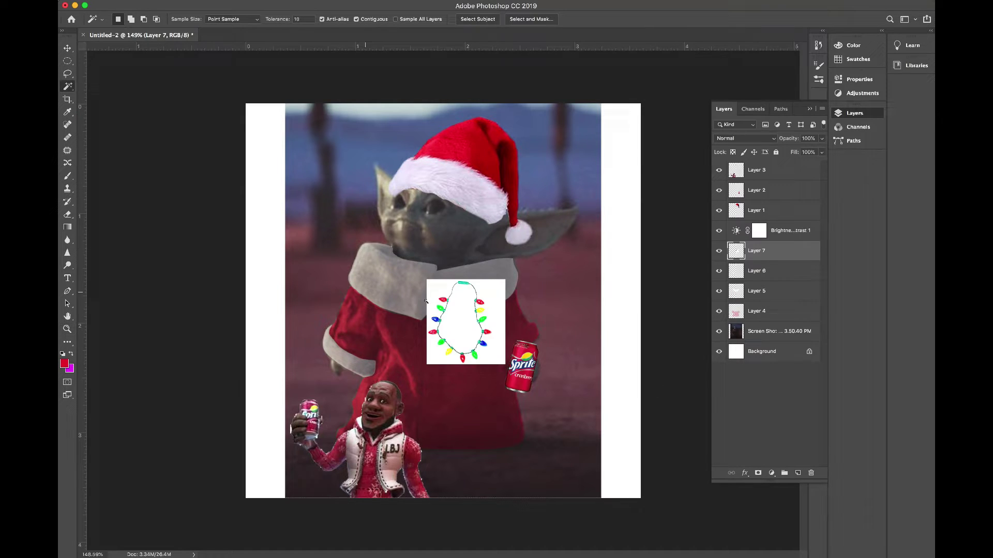
click(463, 323)
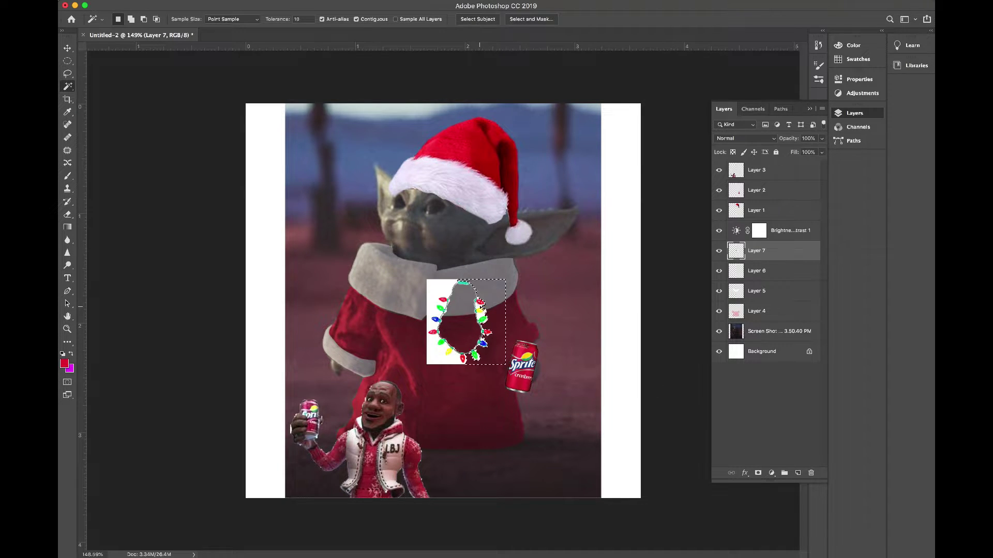
key(Return)
text(70)
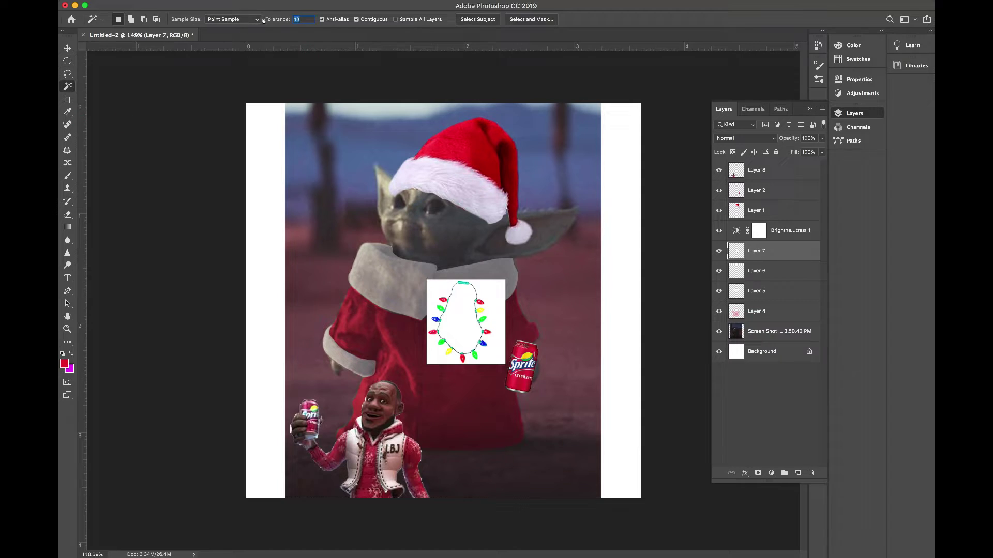
click(459, 334)
key(Delete)
key(m)
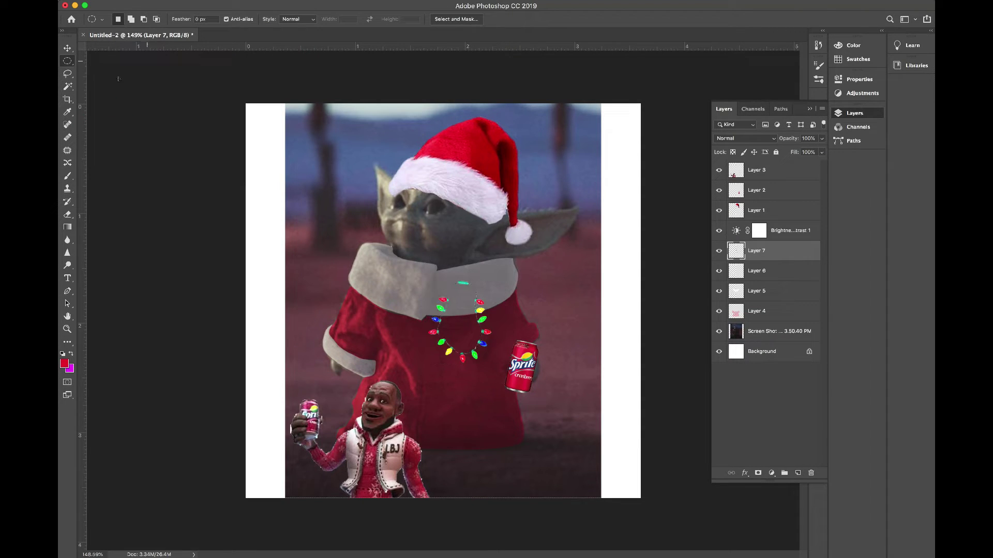
Enlarge, tilt and warp the lights to drape around Yoda's collar
key(ctrl+t)
mouse_move(429, 281)
mouse_down()
mouse_move(363, 196)
mouse_move(364, 176)
mouse_up()
mouse_move(522, 166)
mouse_down()
mouse_move(551, 173)
mouse_move(516, 178)
mouse_move(524, 184)
mouse_up()
click(155, 1)
click(295, 230)
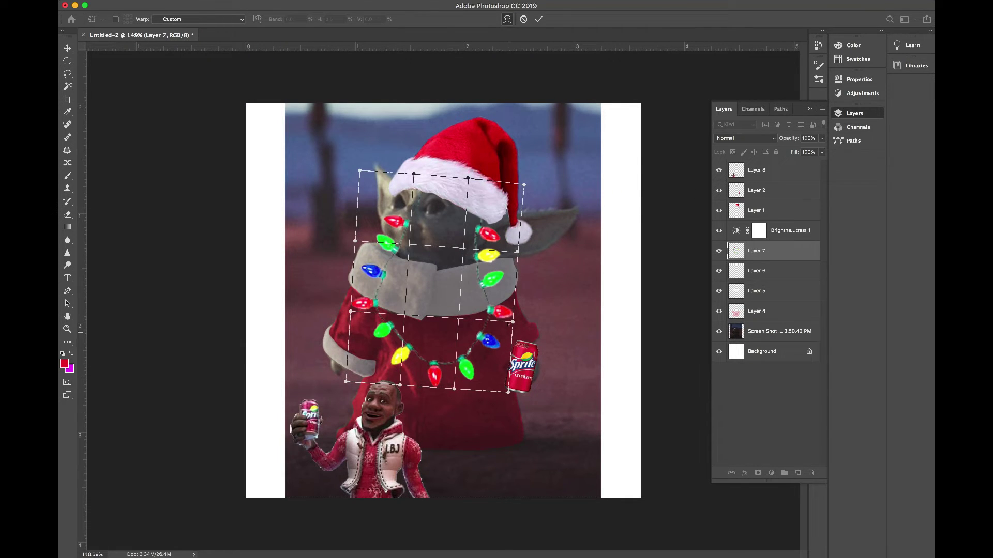
mouse_move(512, 322)
mouse_down()
mouse_move(554, 321)
mouse_move(522, 311)
mouse_up()
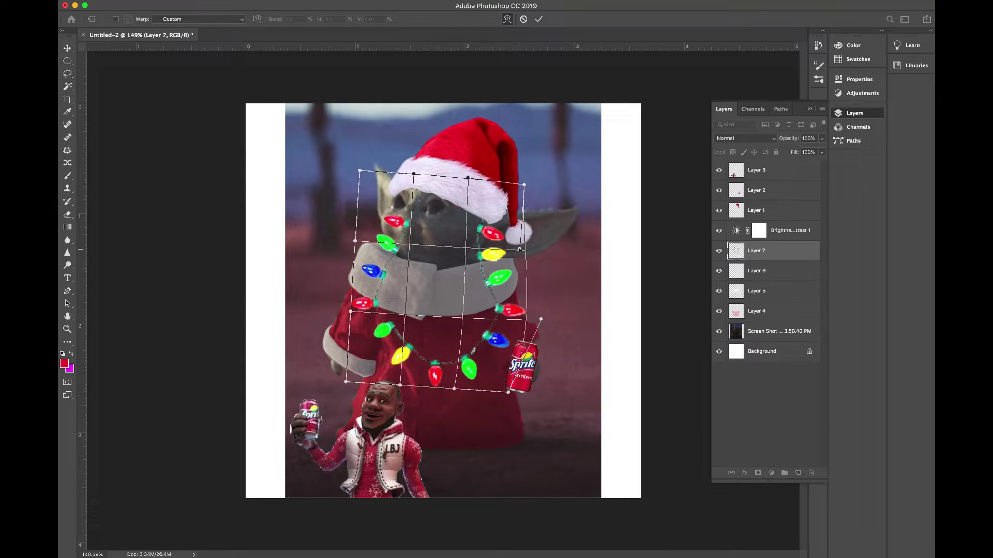
key(Return)
key(m)
Erase the light bulbs overlapping Baby Yoda's face and head
key(e)
mouse_move(396, 253)
mouse_down()
mouse_move(404, 225)
mouse_move(388, 217)
mouse_up()
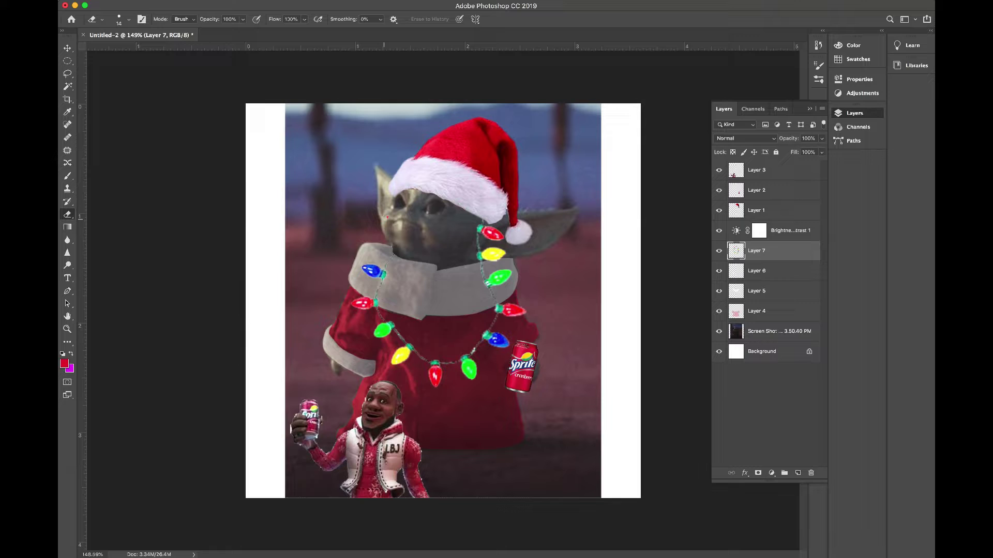
click(127, 20)
drag(145, 38, 155, 38)
mouse_move(479, 253)
mouse_down()
mouse_move(496, 254)
mouse_move(486, 228)
mouse_up()
key(m)
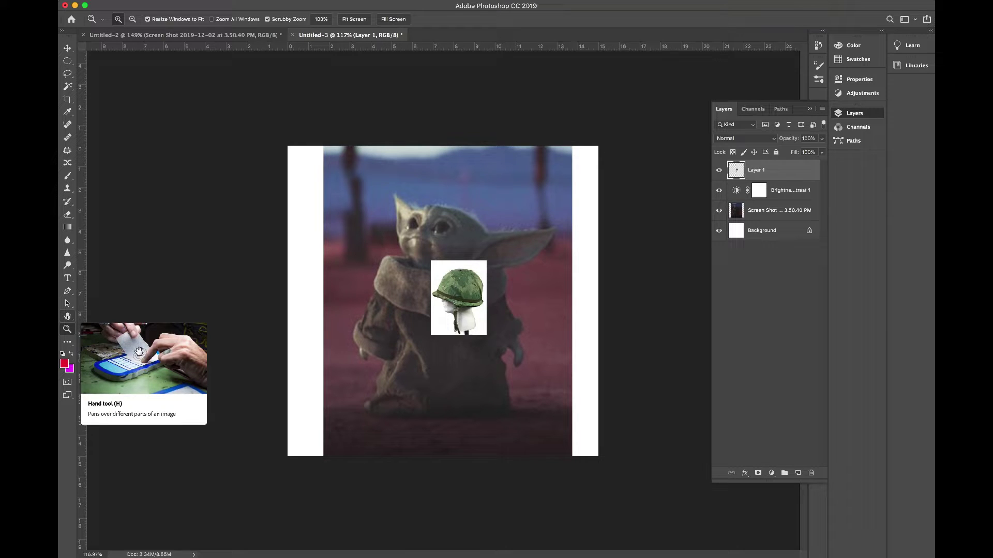
Trace a Pen path around the army helmet, including its brim and chin strap
click(67, 291)
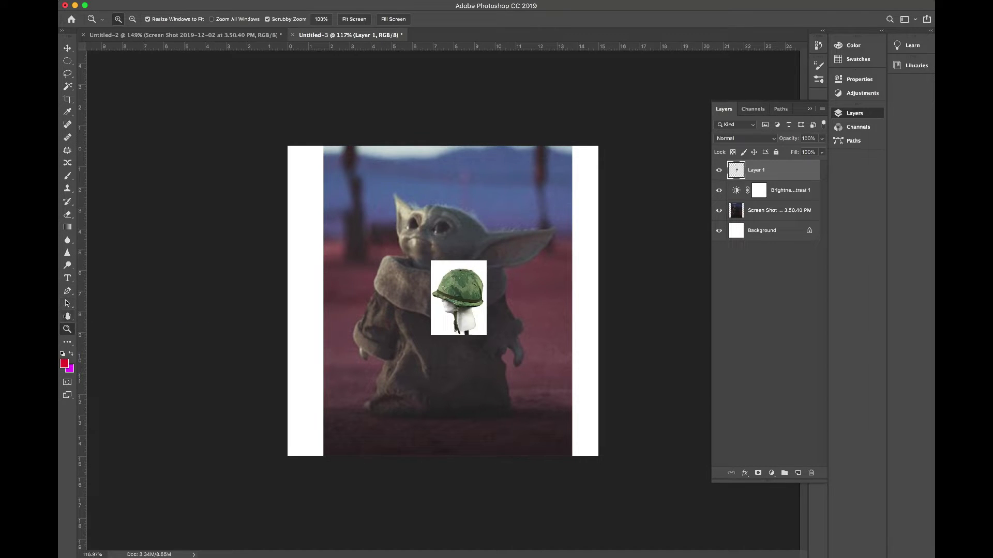
scroll(463, 294, up, 5)
click(488, 337)
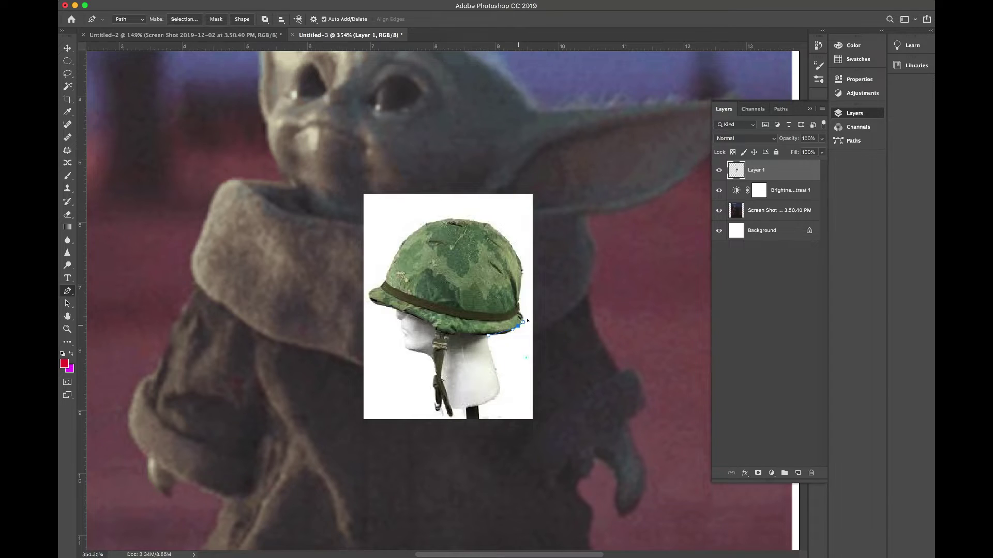
click(517, 326)
drag(520, 313, 522, 318)
click(519, 284)
click(519, 261)
click(510, 242)
click(499, 233)
click(441, 219)
click(408, 237)
click(396, 257)
click(391, 263)
click(379, 286)
click(369, 292)
click(388, 305)
click(414, 317)
click(423, 321)
click(436, 326)
click(433, 341)
click(435, 363)
click(434, 397)
click(439, 406)
click(451, 415)
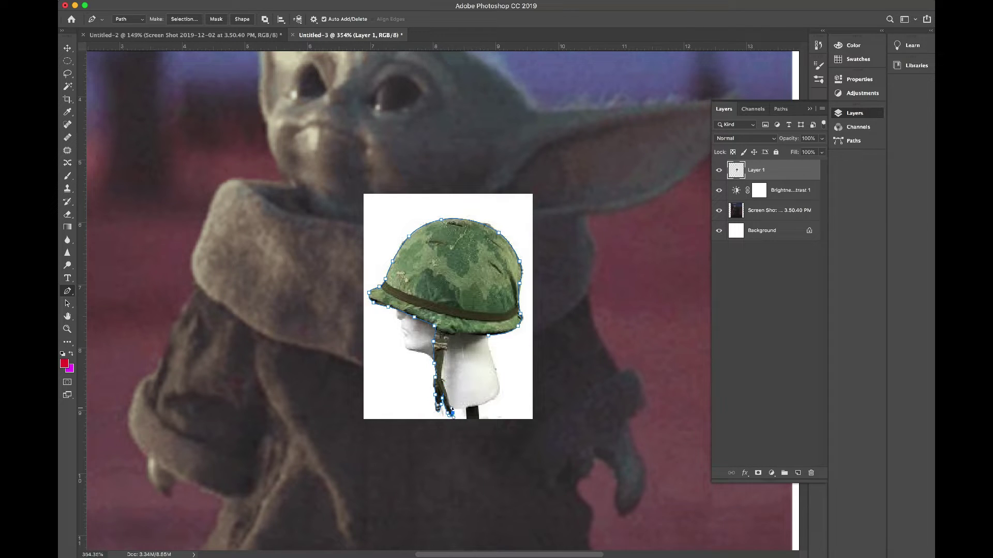
click(445, 396)
click(441, 363)
click(449, 337)
click(488, 336)
Turn the helmet path into a selection, invert it, delete the surroundings and deselect
click(780, 109)
click(723, 109)
key(ctrl+Return)
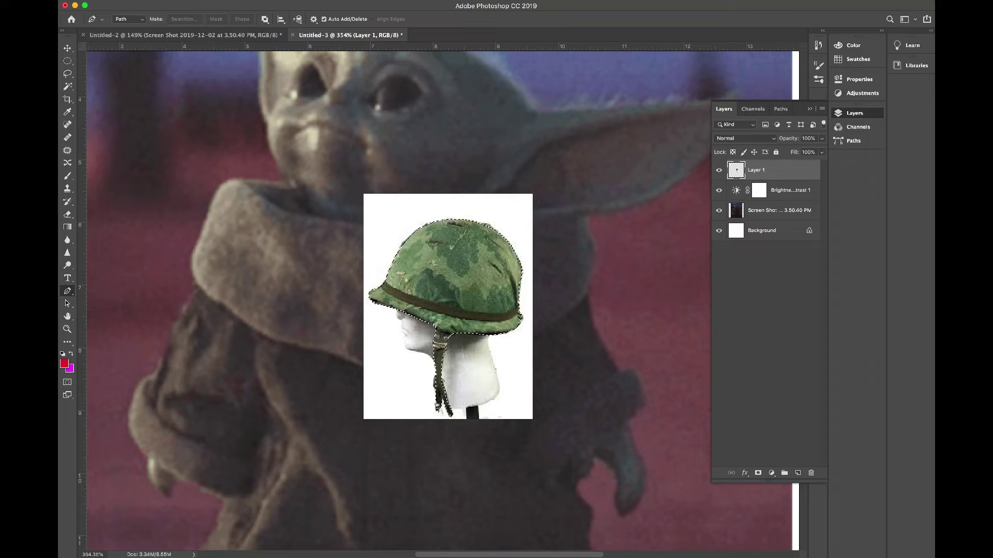
click(155, 1)
click(269, 41)
key(BackSpace)
key(ctrl+d)
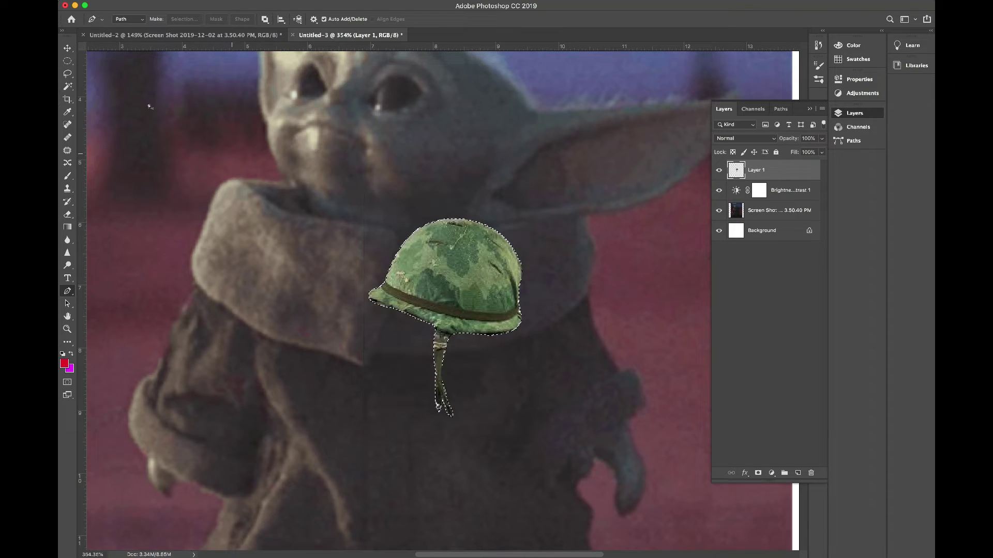
key(m)
key(ctrl+0)
Move the camo helmet onto Yoda's head, scale it up and tilt it to fit
key(v)
drag(350, 297, 333, 199)
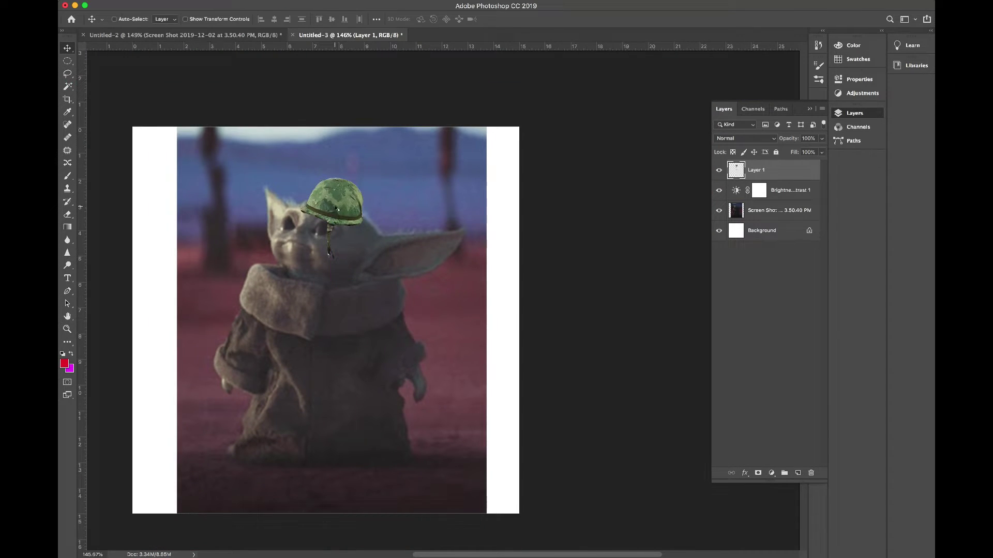
click(155, 1)
click(176, 160)
drag(361, 232, 429, 279)
drag(444, 155, 447, 136)
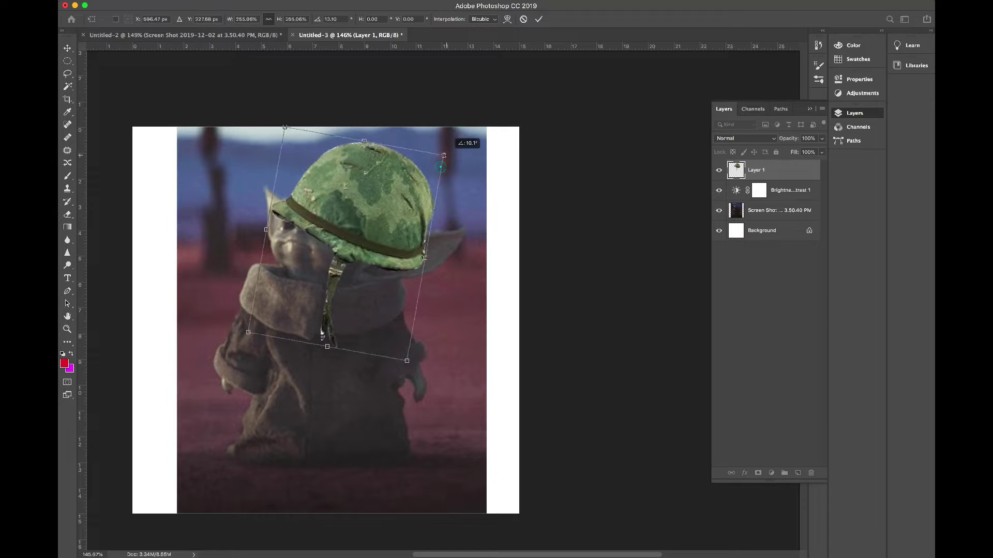
drag(374, 230, 375, 234)
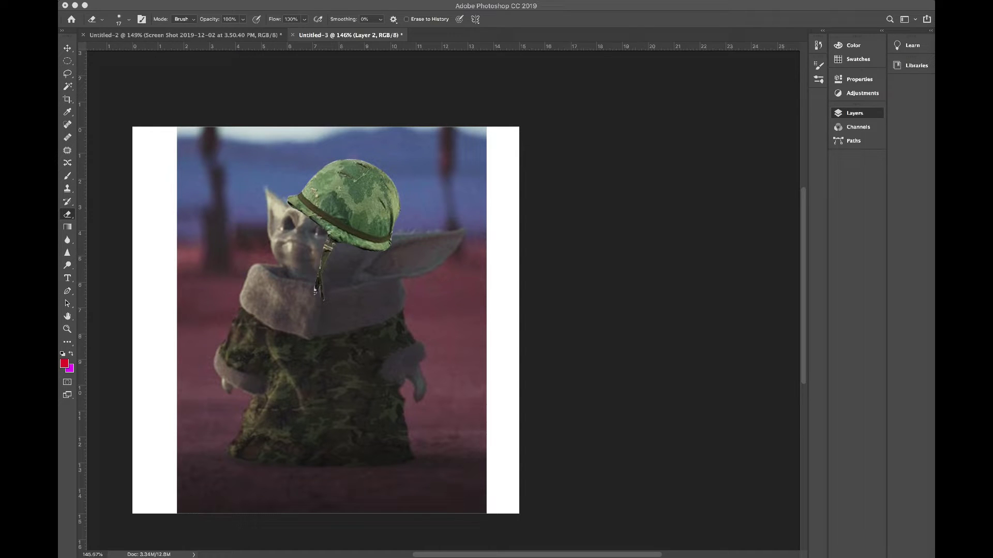
Place the toy water-gun image over Yoda's lower right robe as a new layer
drag(734, 426, 411, 378)
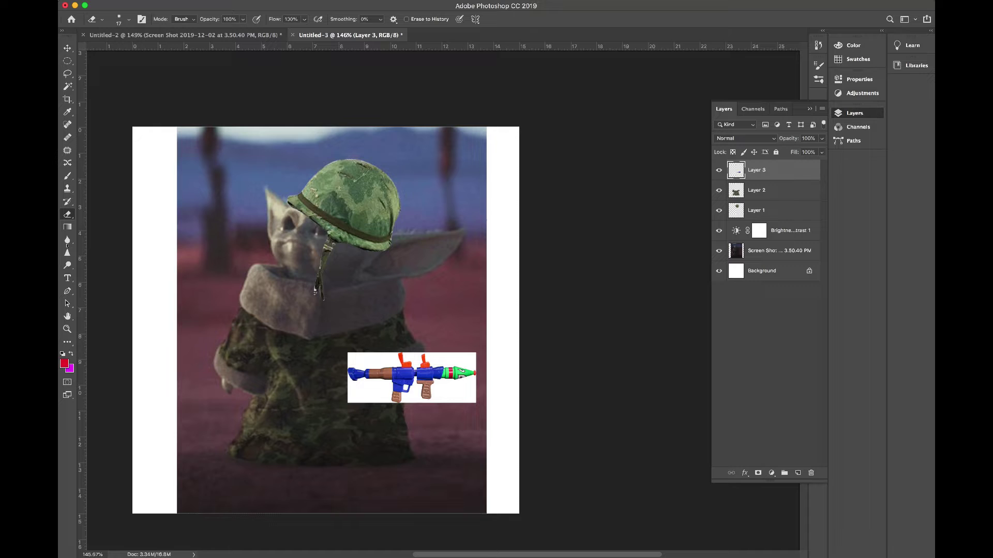
Zoom in around the water gun, then bring the Christmas Yoda document to the front
click(67, 328)
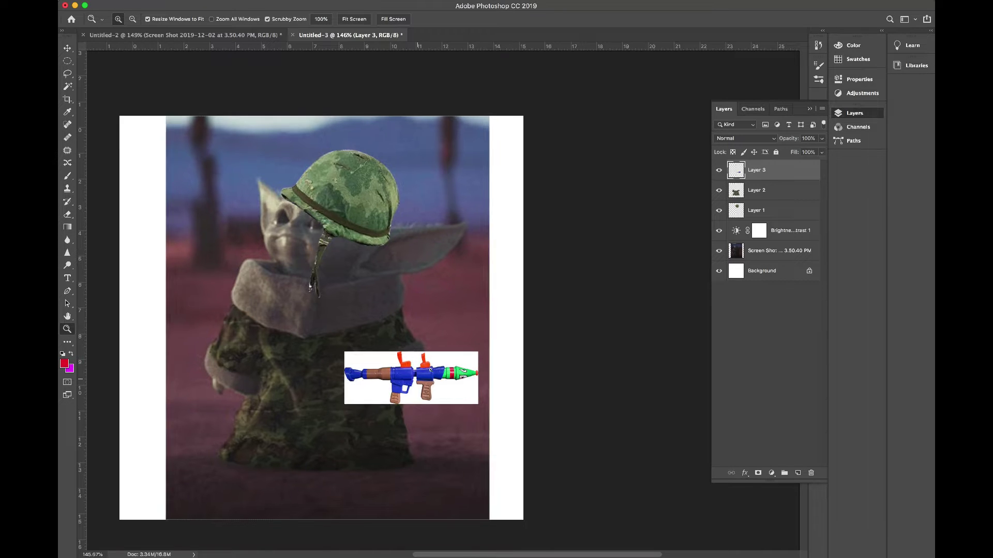
drag(417, 377, 456, 356)
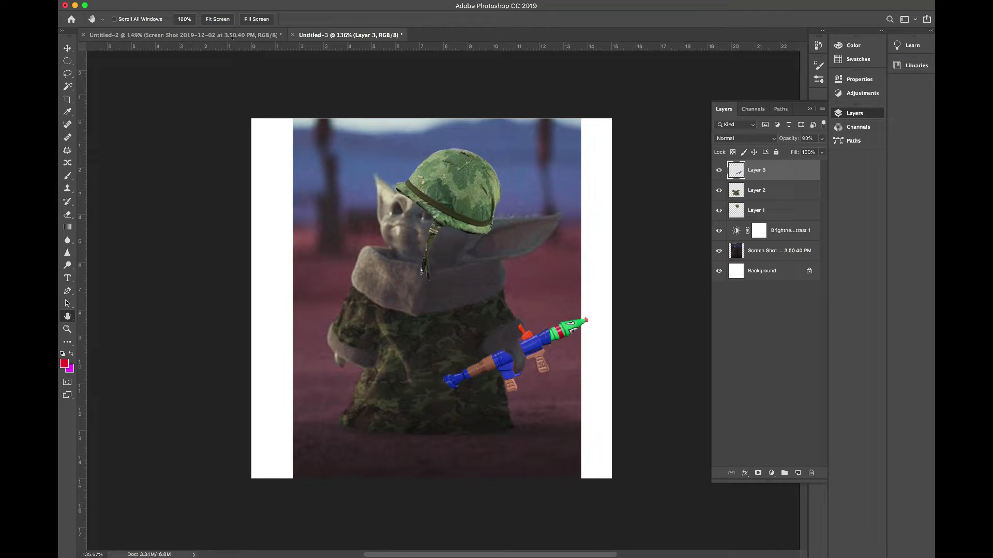
click(233, 35)
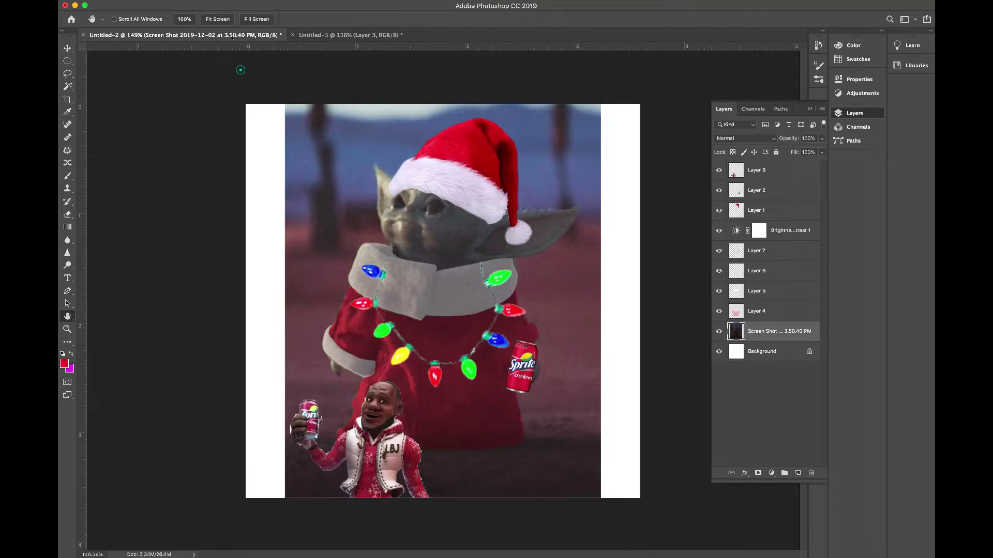
Flip between the soldier Yoda and Christmas Yoda document tabs
click(327, 35)
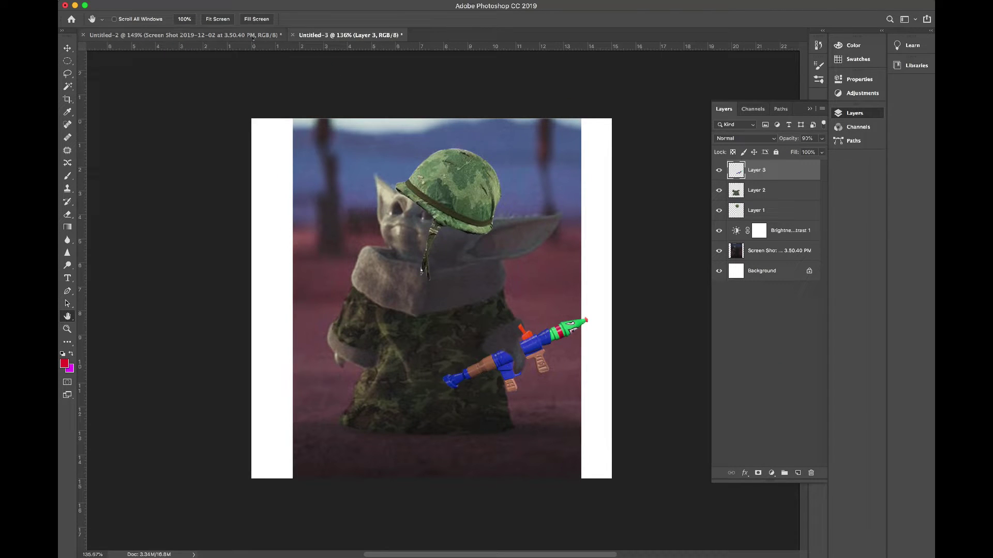
click(155, 36)
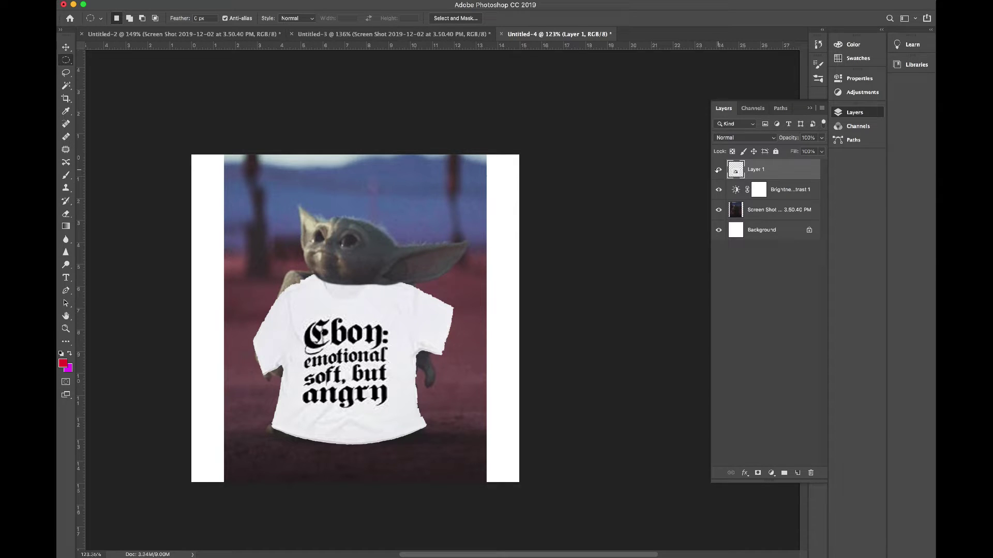
Compare the shirt layer hidden and shown, then size the Clone Stamp brush on the photo layer
click(718, 169)
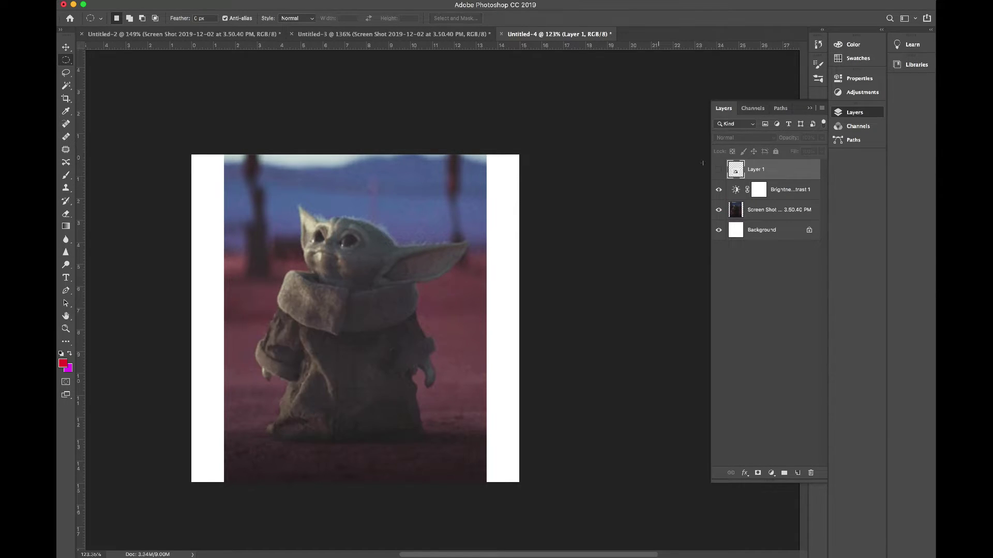
key(s)
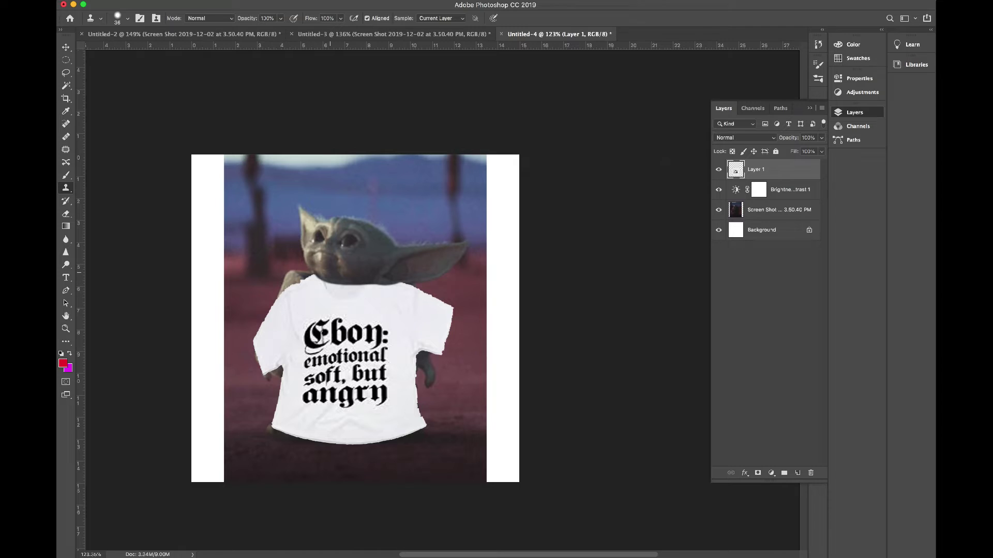
key(alt+bracketleft)
key(alt+bracketleft)
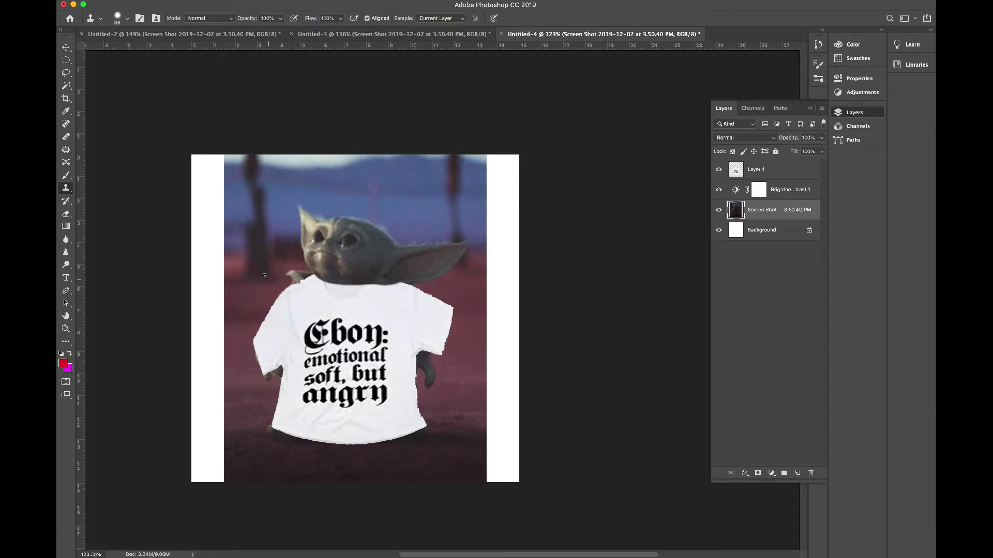
click(128, 18)
drag(121, 49, 121, 49)
click(275, 292)
Preview blend modes for the shirt in Layer Style, keep Normal, and hide the Layers panel
click(755, 169)
click(745, 473)
click(862, 410)
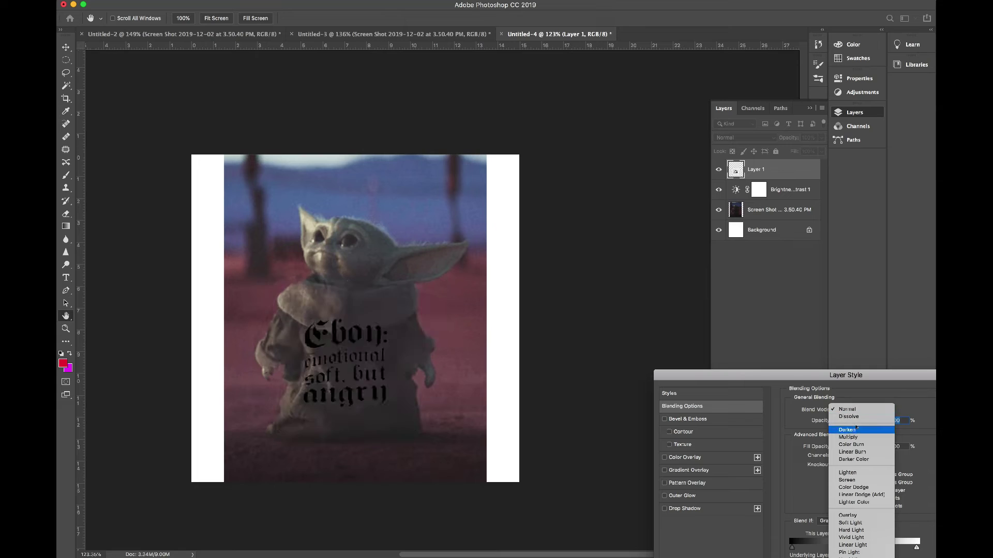
click(860, 409)
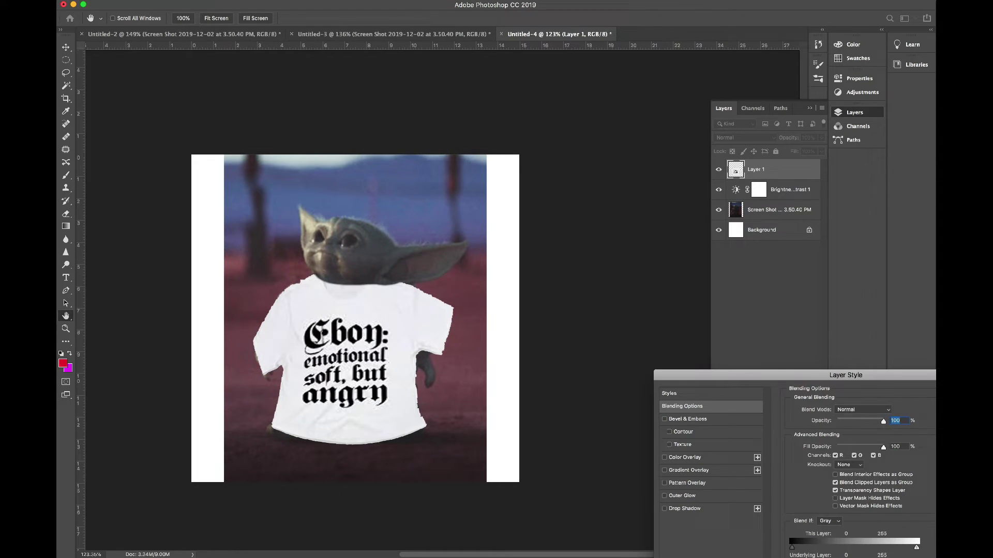
key(Return)
key(s)
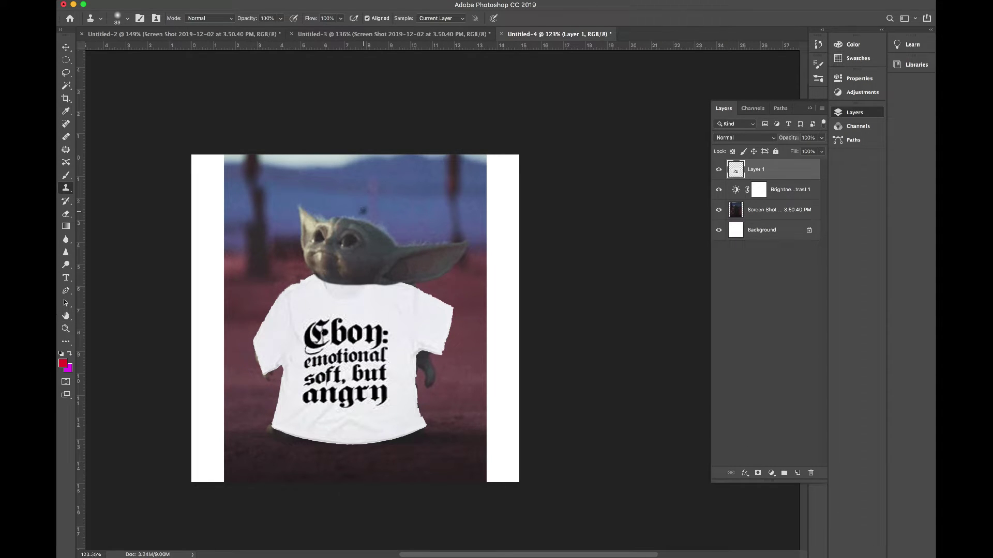
key(F7)
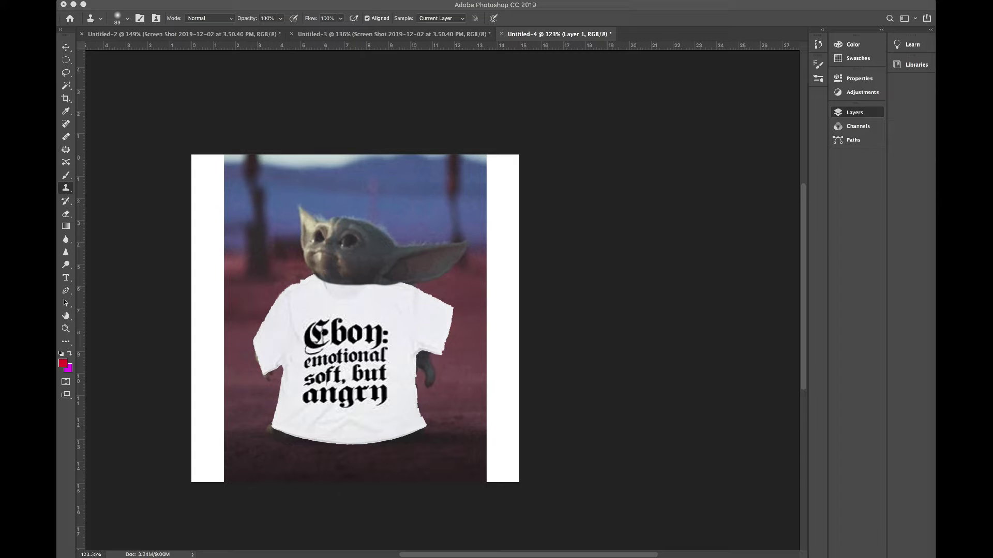
Place the checkered sneakers image on the canvas and zoom in on it
drag(886, 390, 342, 441)
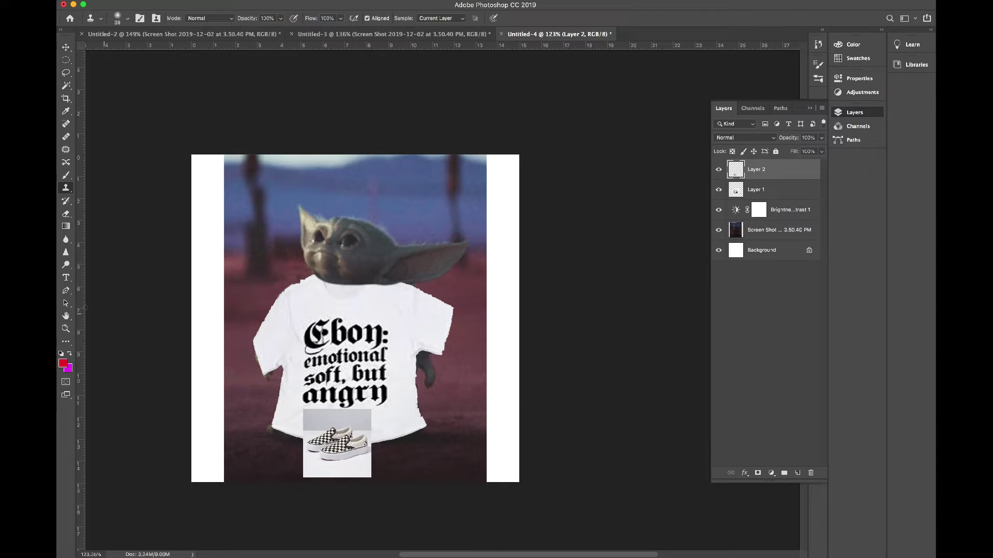
key(z)
click(718, 170)
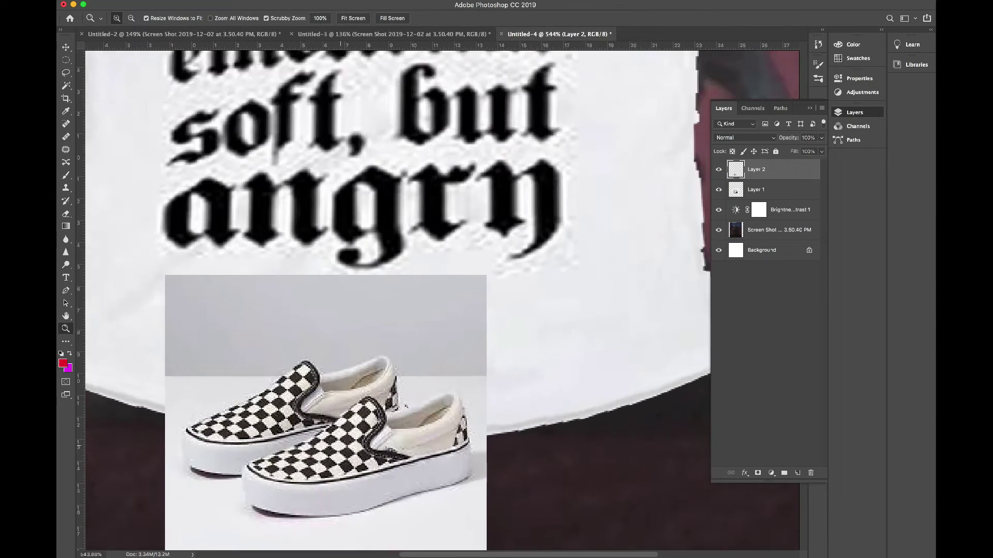
drag(357, 421, 401, 402)
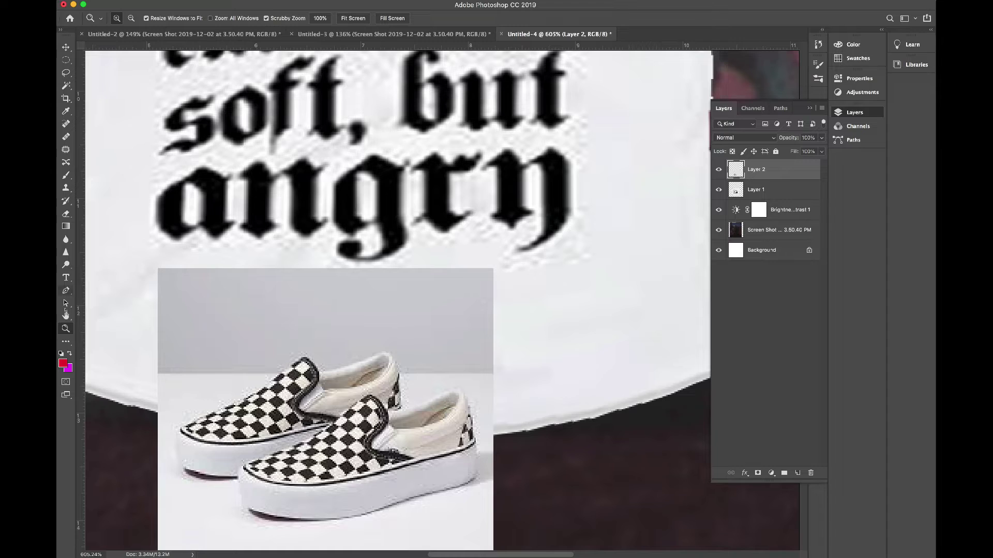
Trace a Pen outline along the sneakers' sole and up the heel
click(65, 291)
click(268, 519)
drag(320, 522, 332, 520)
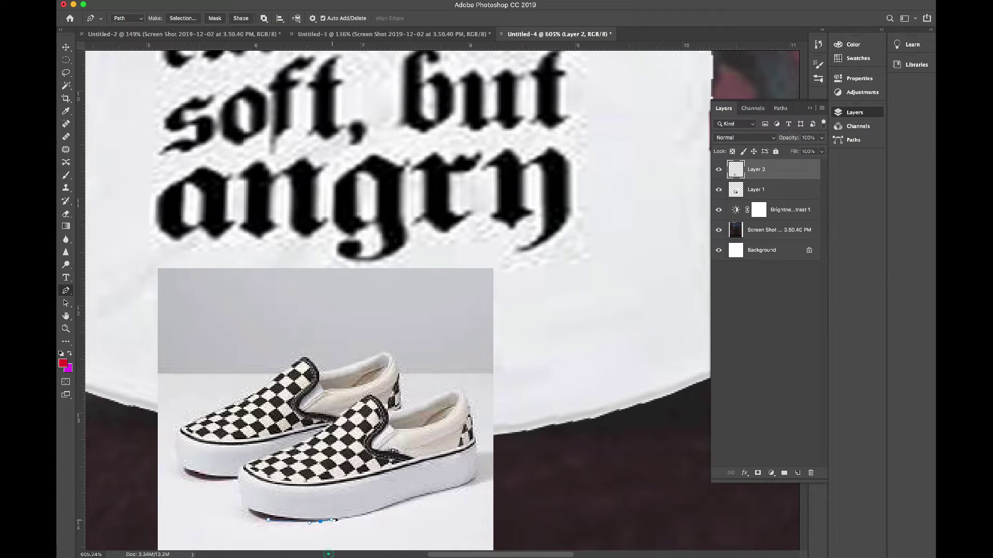
drag(396, 503, 409, 500)
drag(467, 483, 480, 476)
click(477, 451)
drag(466, 397, 440, 392)
drag(423, 401, 414, 405)
Finish the sneaker outline over the collars and front toe, then place the cap image
click(402, 409)
click(397, 371)
drag(389, 353, 359, 363)
click(330, 372)
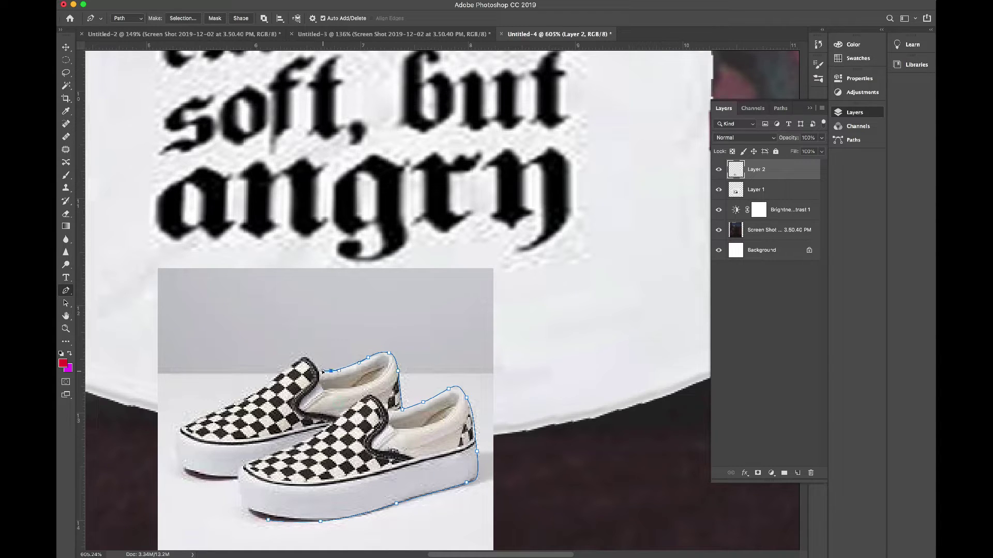
click(302, 358)
drag(246, 397, 233, 403)
key(ctrl+0)
drag(693, 313, 399, 227)
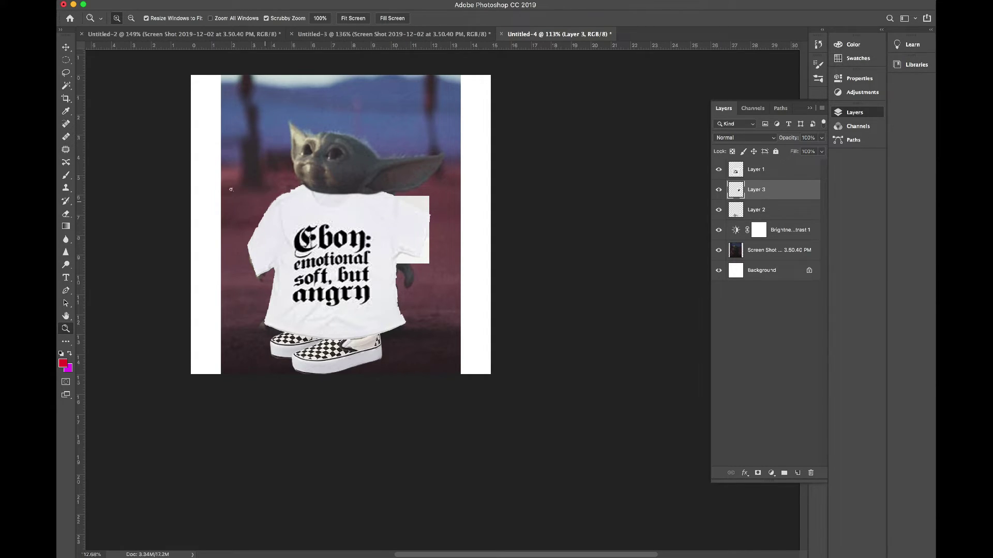
Move the cap image beside the shirt, stack its layer above the shirt, and zoom in
key(v)
drag(405, 238, 433, 295)
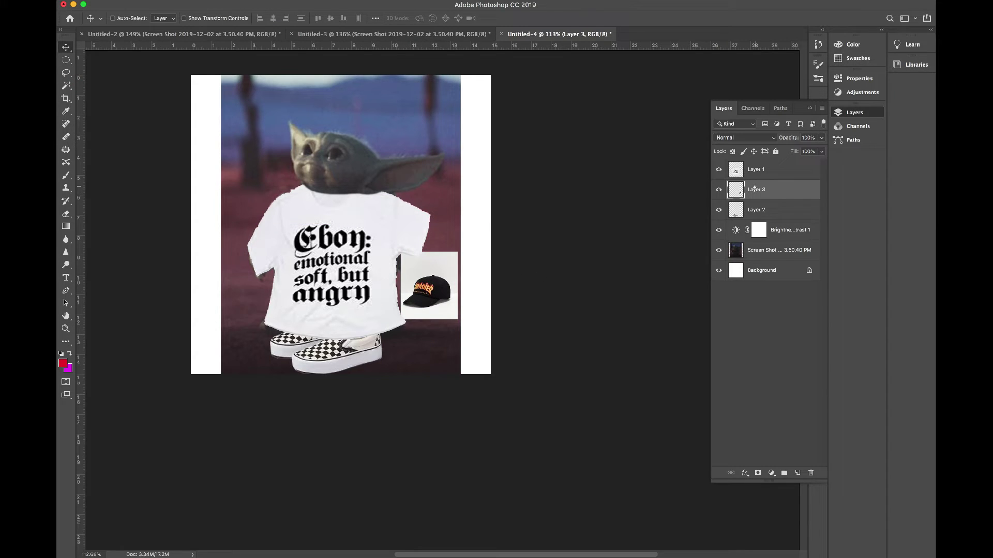
drag(754, 189, 753, 159)
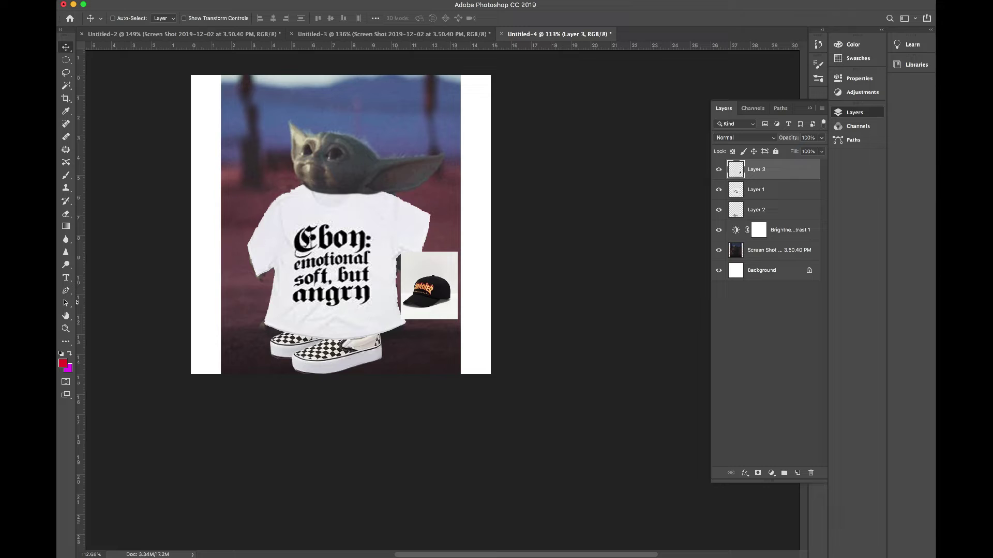
click(66, 329)
drag(441, 292, 498, 265)
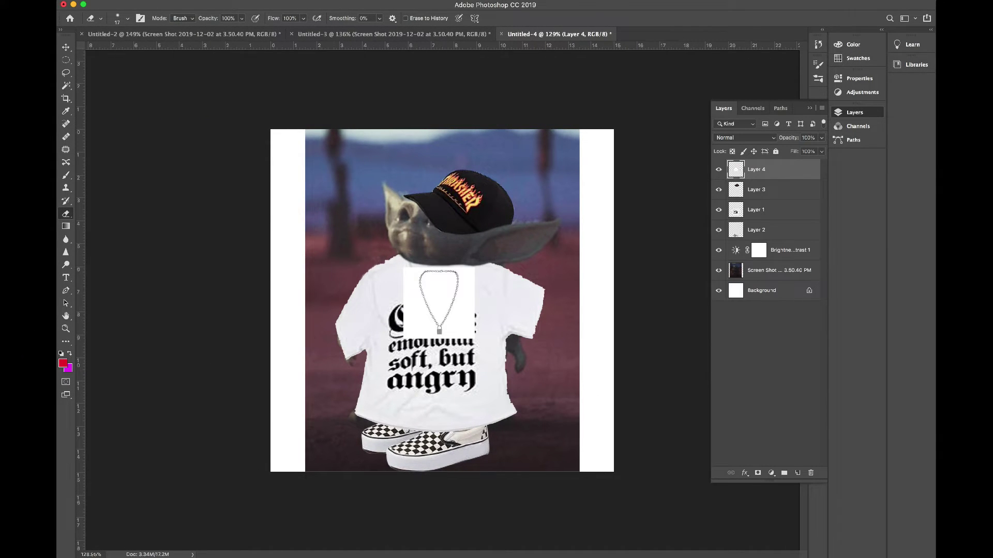
key(z)
drag(423, 301, 473, 290)
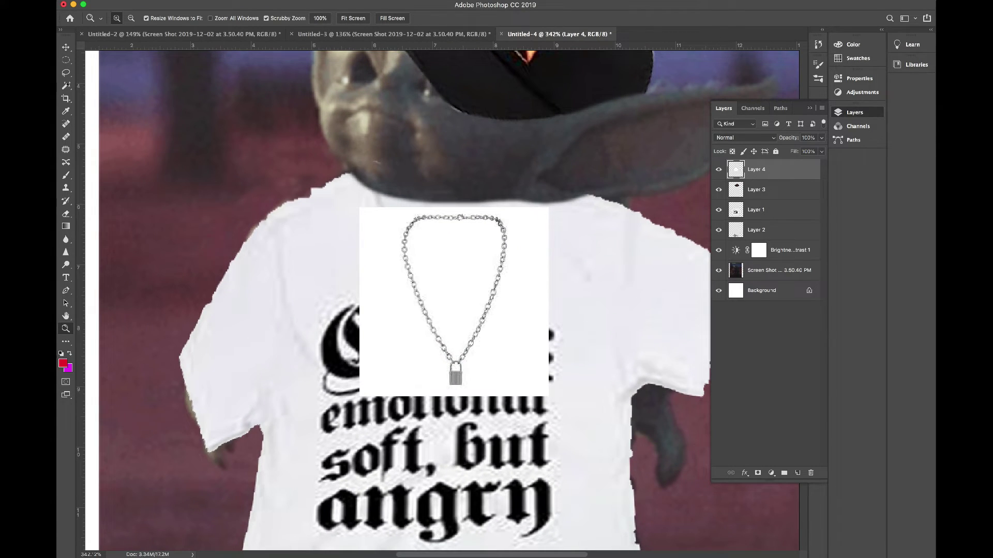
key(w)
click(443, 277)
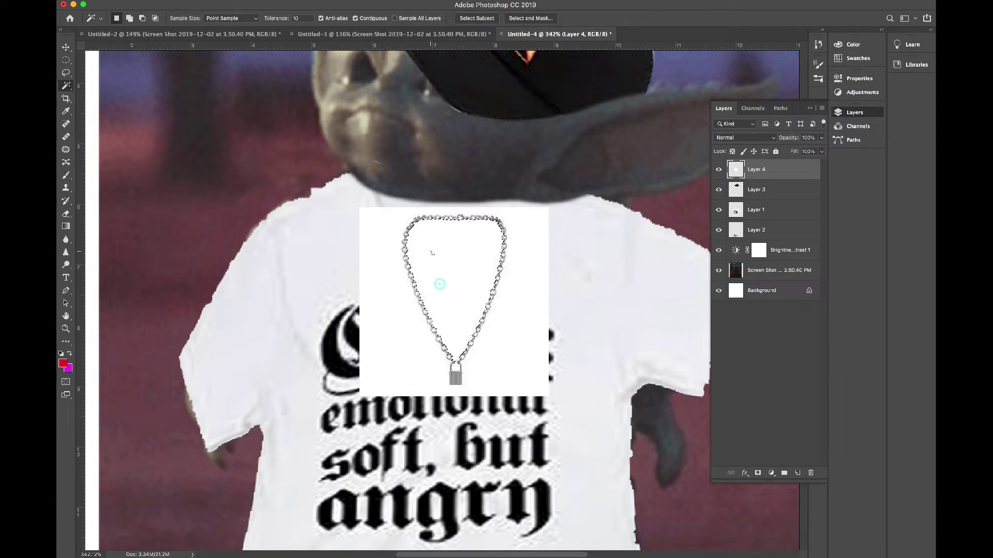
key(Delete)
click(535, 295)
key(Delete)
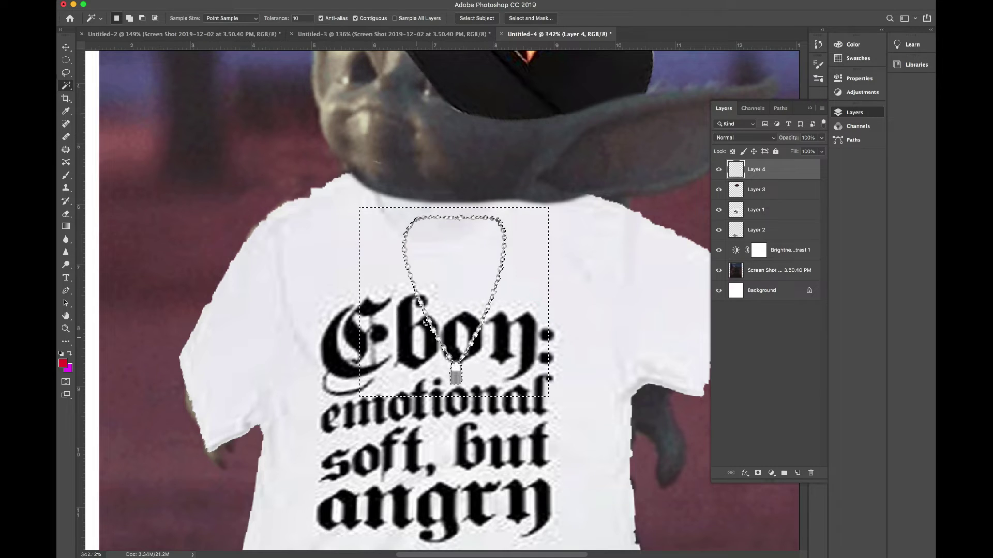
key(super+d)
click(66, 329)
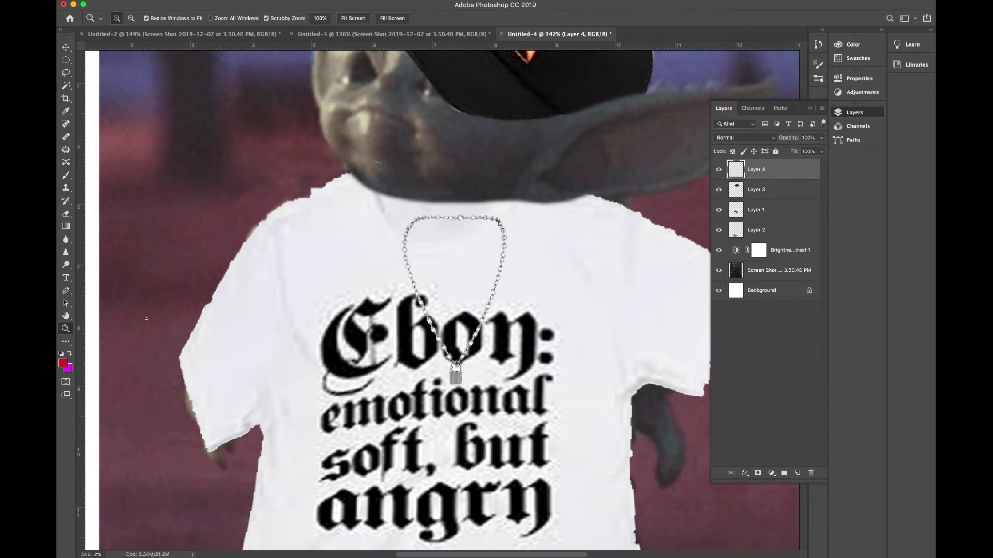
mouse_move(463, 333)
mouse_down()
mouse_move(523, 298)
mouse_move(507, 302)
mouse_up()
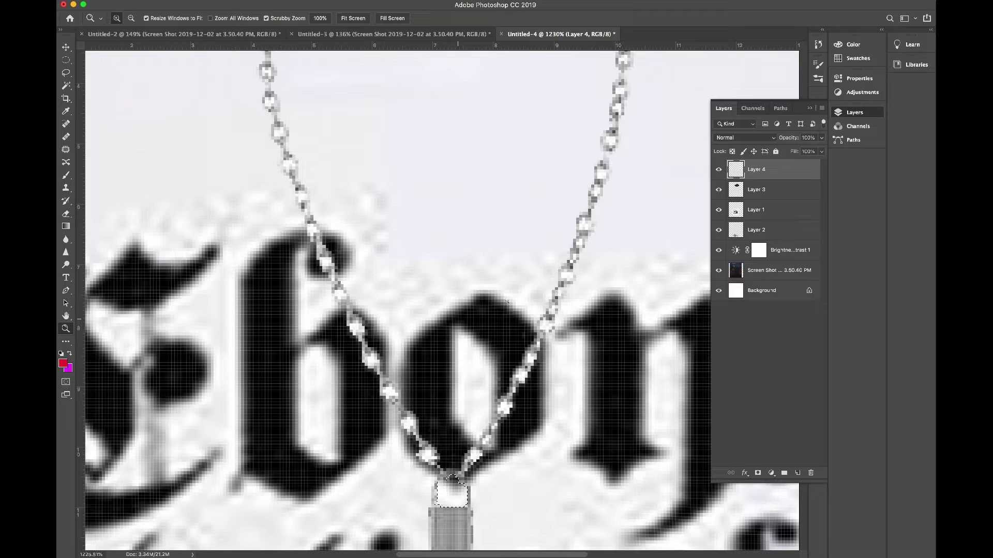
drag(507, 301, 504, 302)
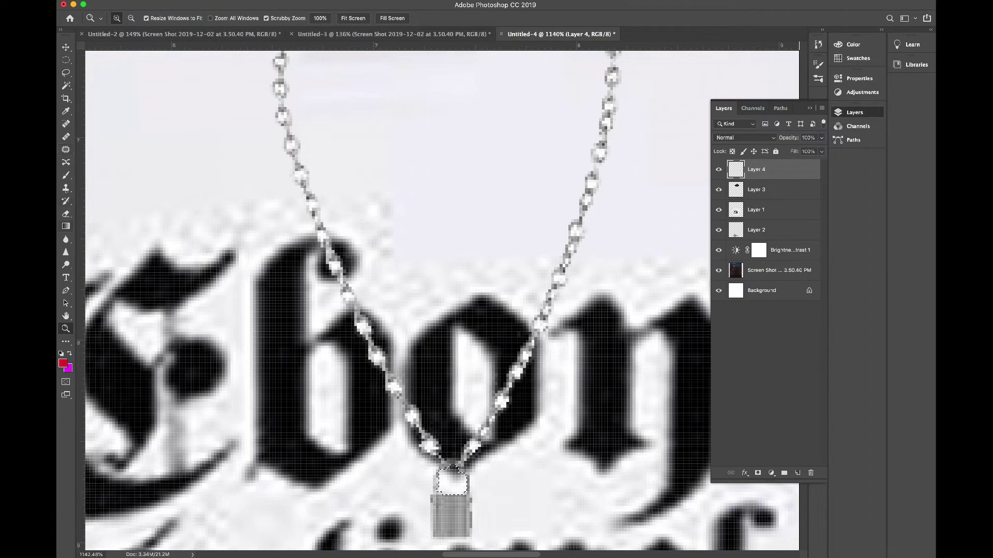
click(66, 85)
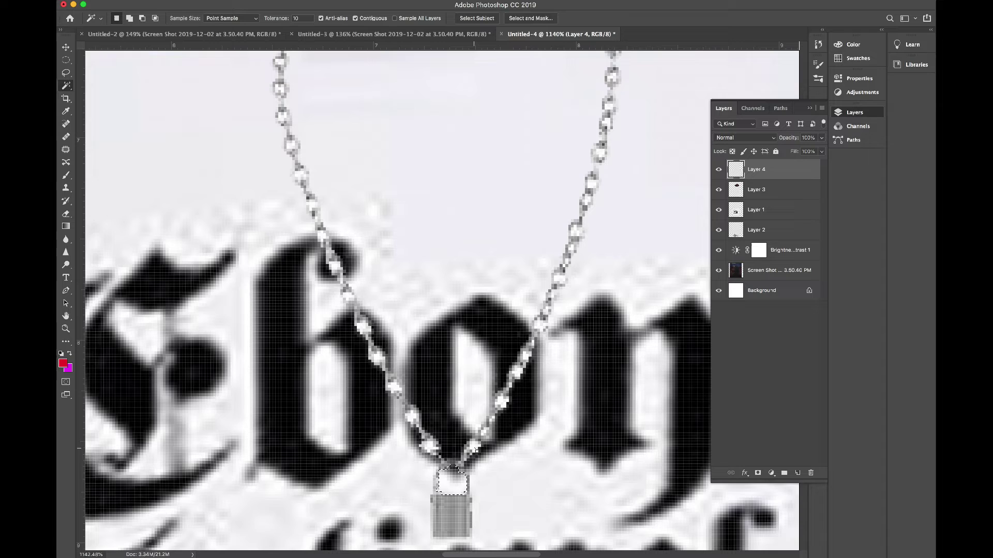
click(473, 448)
click(502, 401)
shift+click(517, 372)
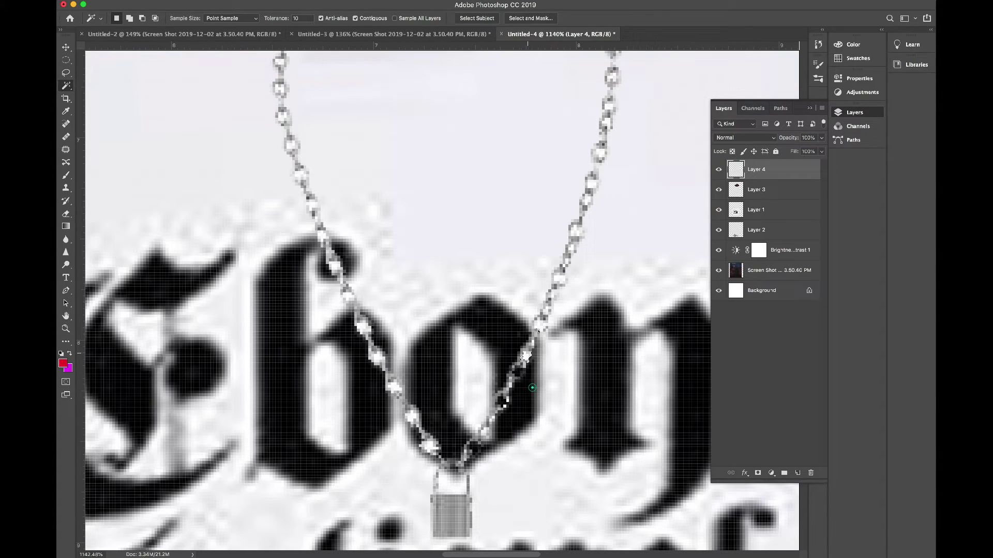
shift+click(526, 357)
click(281, 116)
click(336, 267)
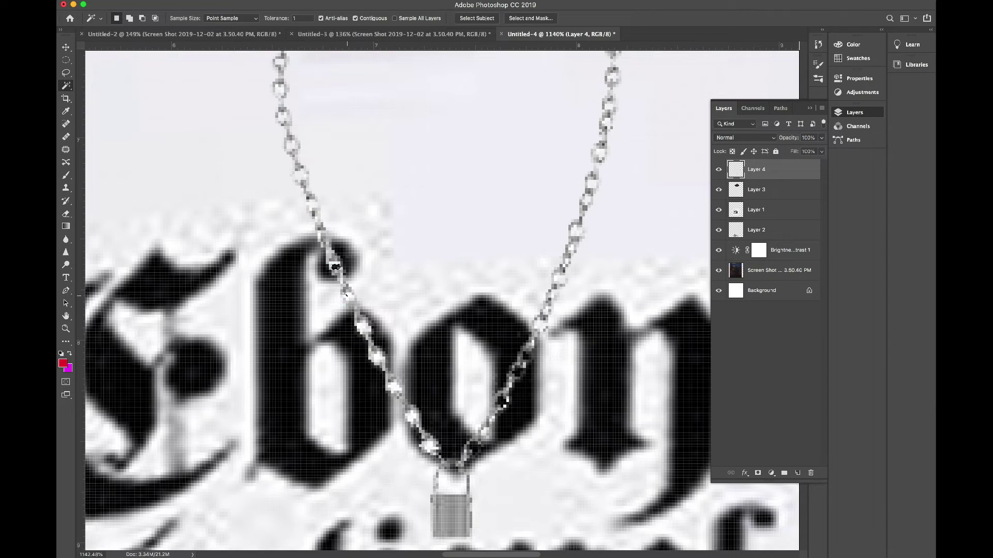
shift+click(357, 329)
shift+click(375, 358)
Enlarge the chain necklace to about 161% and raise it to Yoda's neck
key(z)
drag(428, 446, 290, 445)
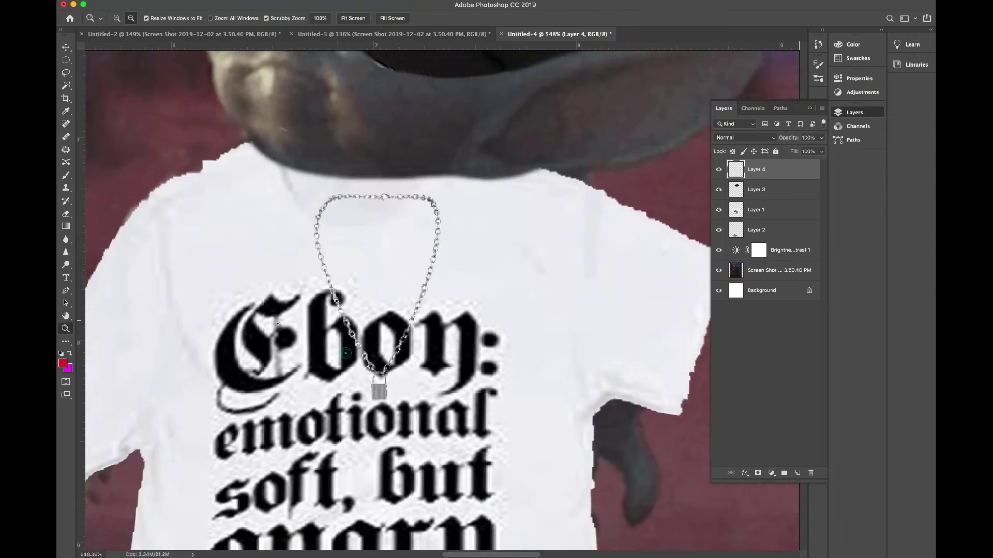
click(155, 1)
click(175, 159)
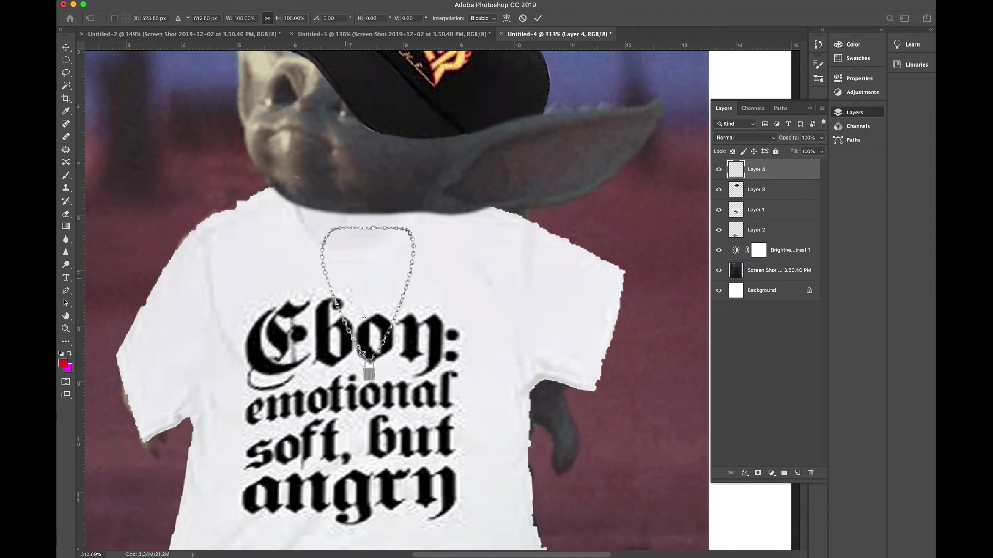
click(155, 1)
click(175, 158)
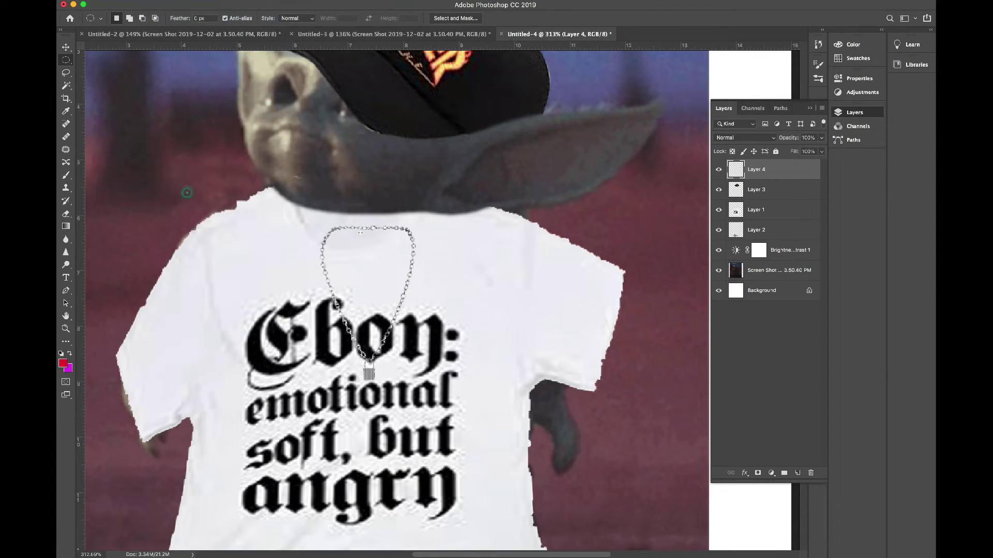
drag(316, 223, 286, 176)
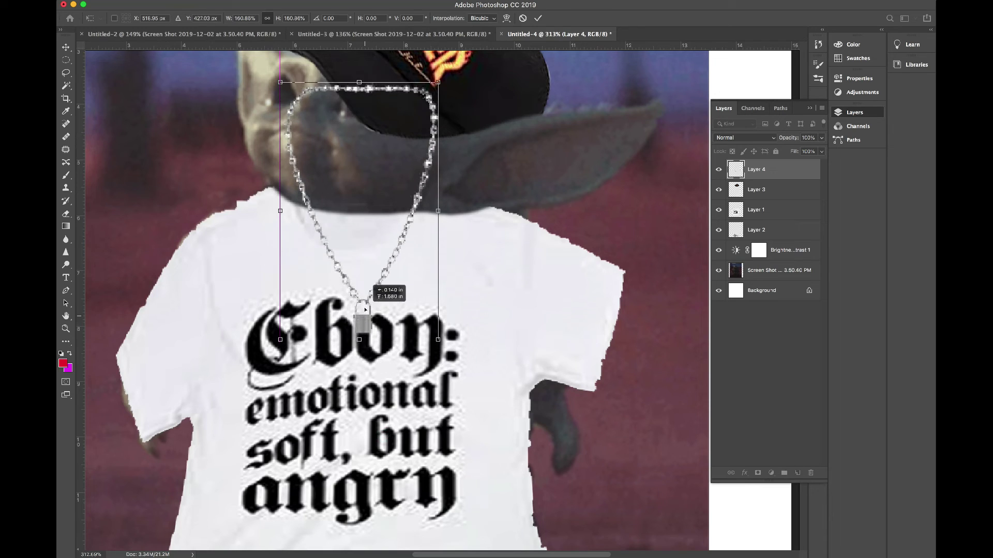
drag(375, 403, 368, 312)
key(Return)
Erase the chain strands over Yoda's face and head, then view the whole meme
key(m)
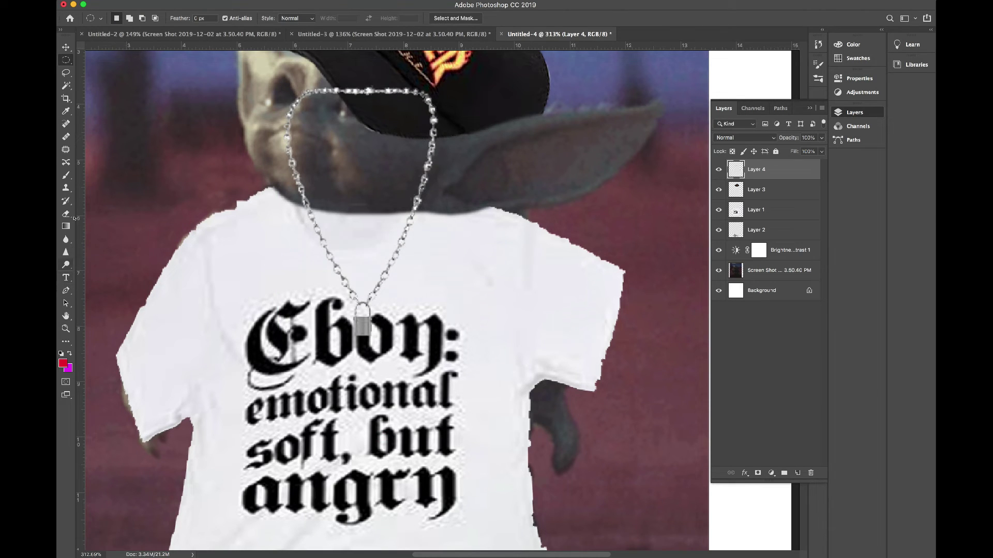
click(65, 213)
drag(308, 210, 288, 147)
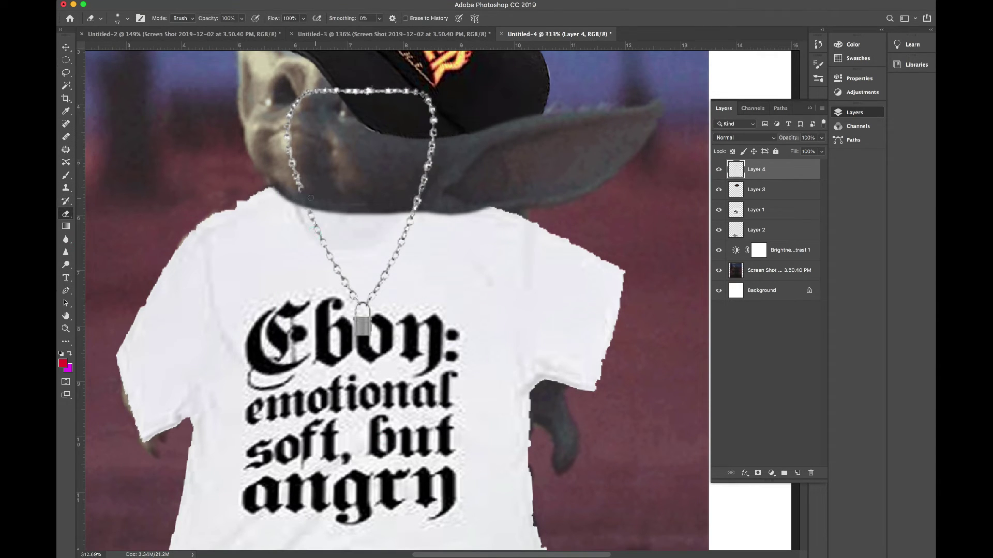
mouse_move(290, 101)
mouse_down()
mouse_move(419, 92)
mouse_move(434, 126)
mouse_move(414, 199)
mouse_move(276, 338)
mouse_up()
key(z)
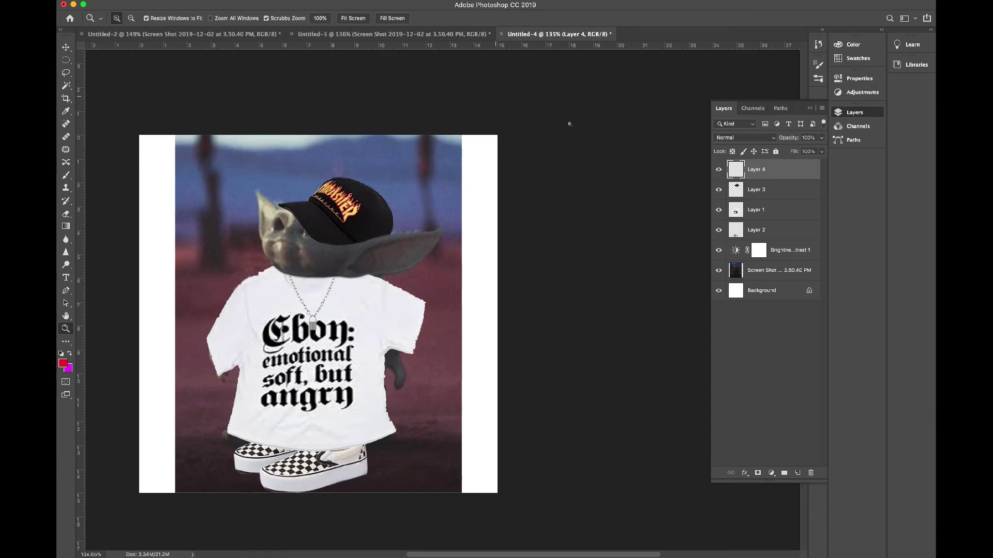
drag(347, 312, 97, 328)
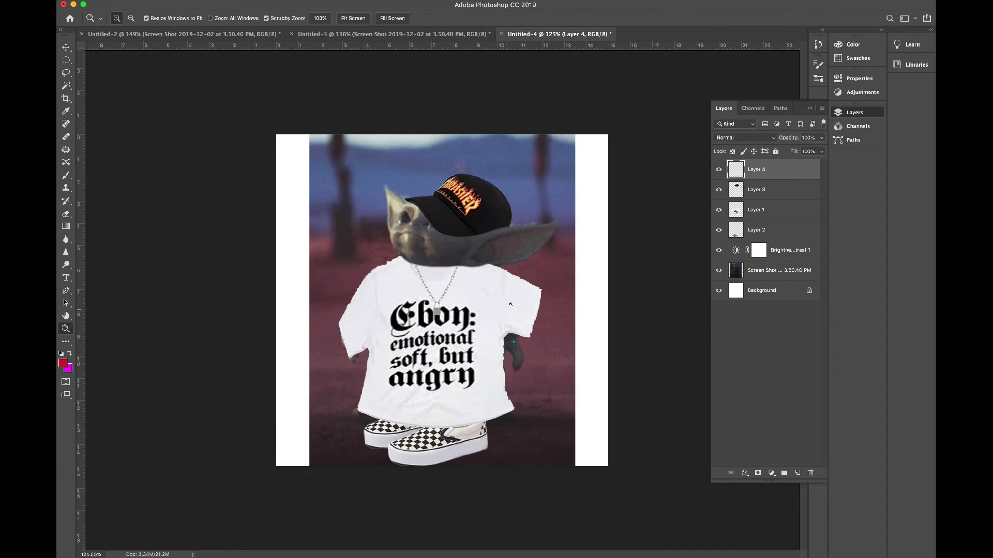
drag(510, 304, 525, 297)
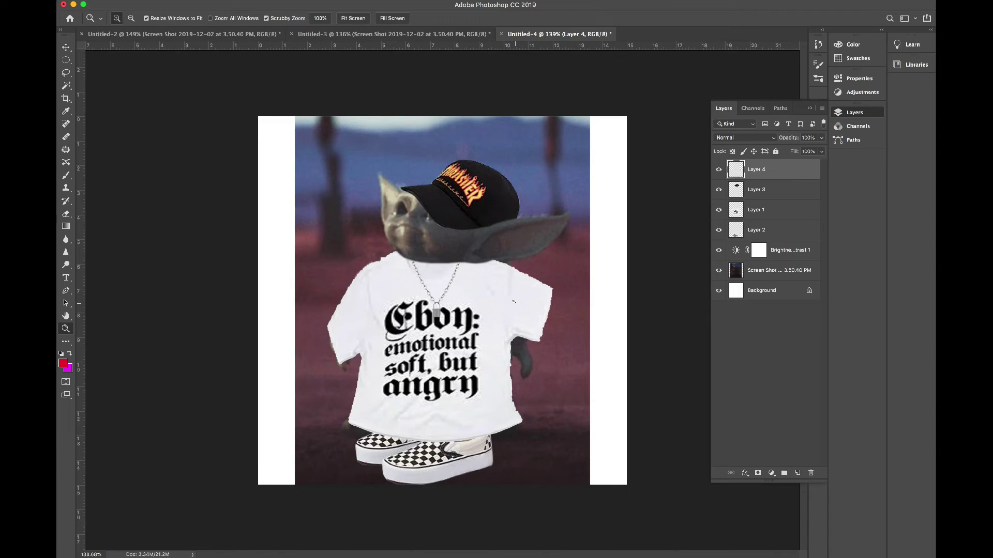
click(209, 34)
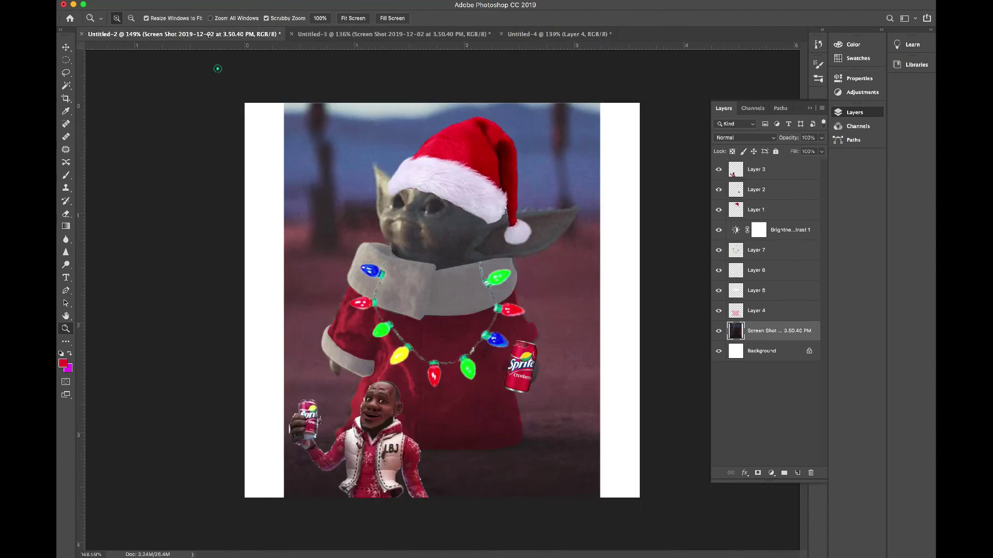
click(387, 34)
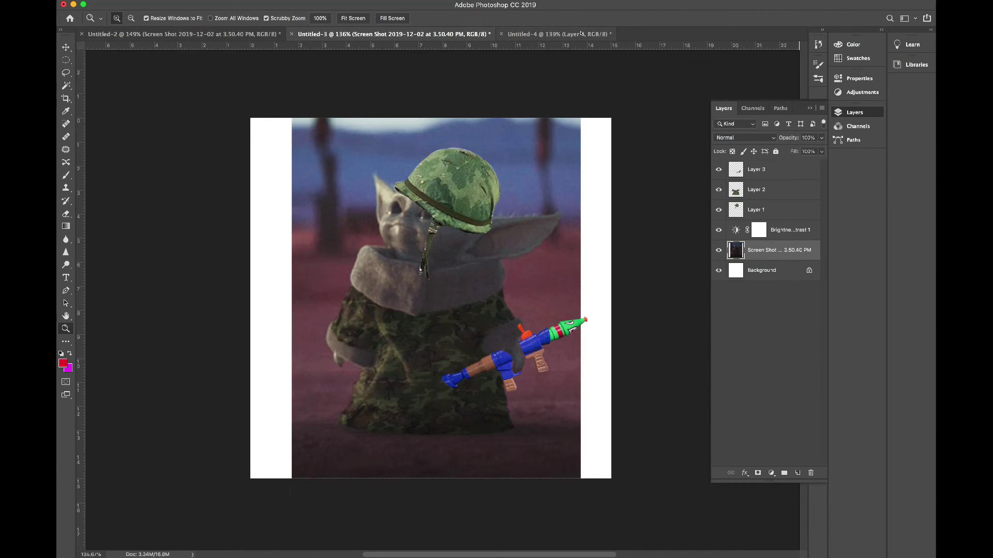
click(581, 34)
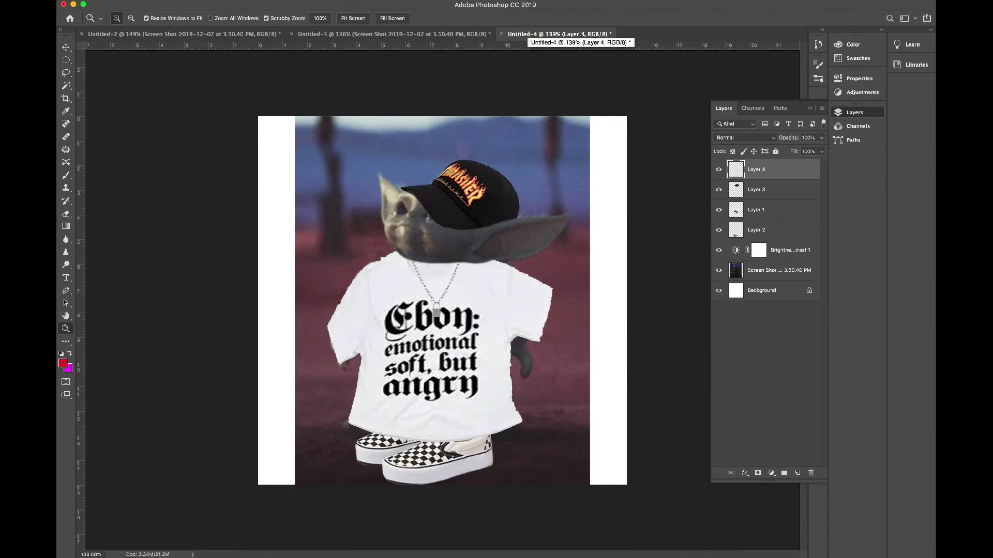
click(242, 34)
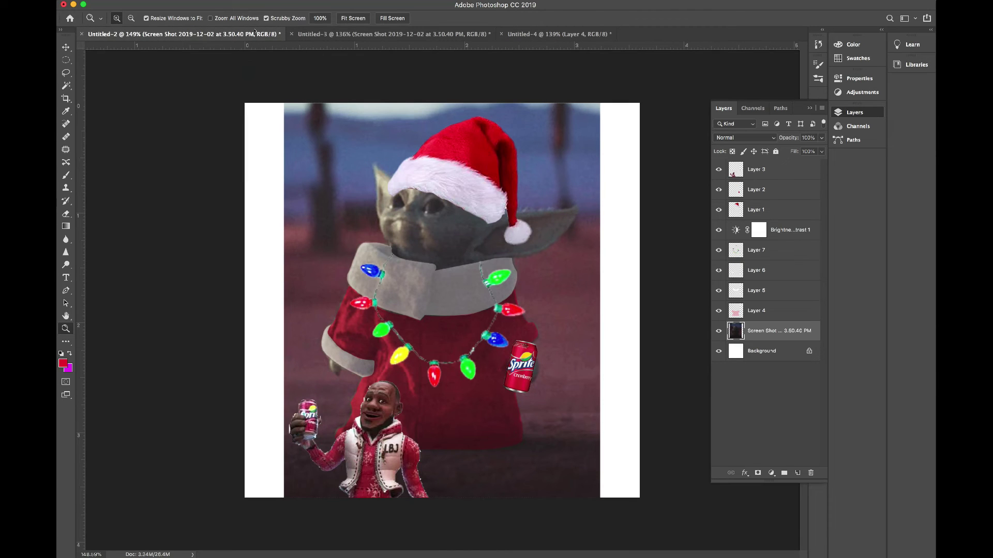
click(367, 34)
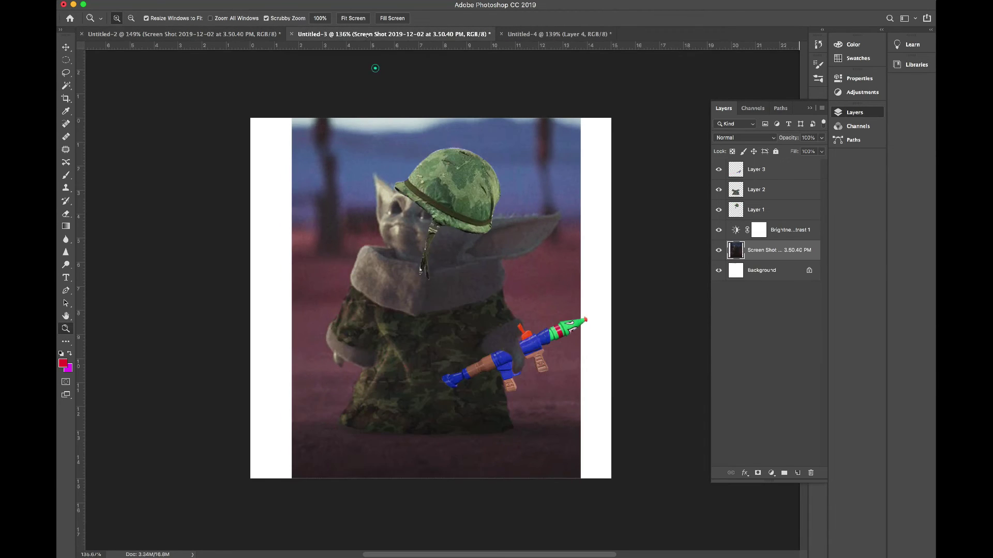
click(195, 35)
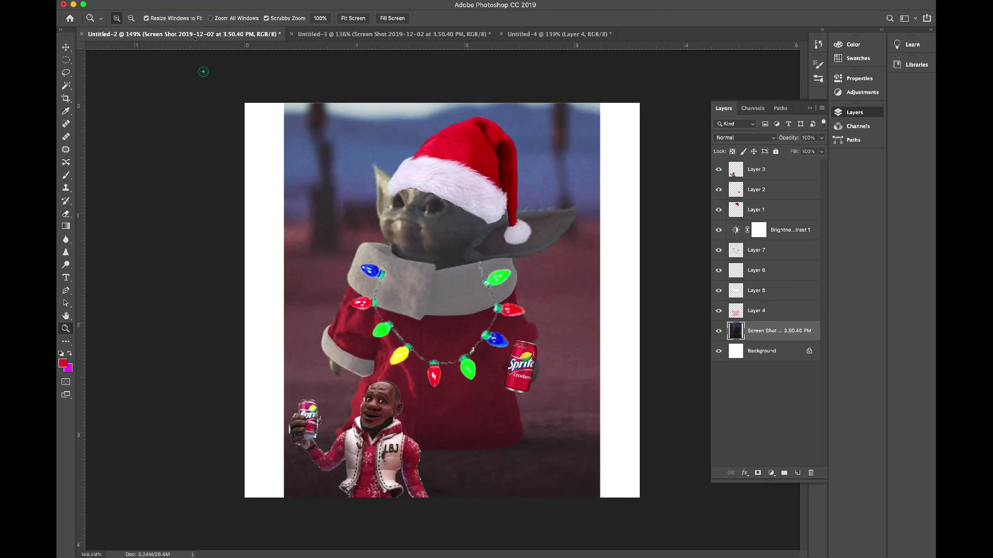
click(408, 34)
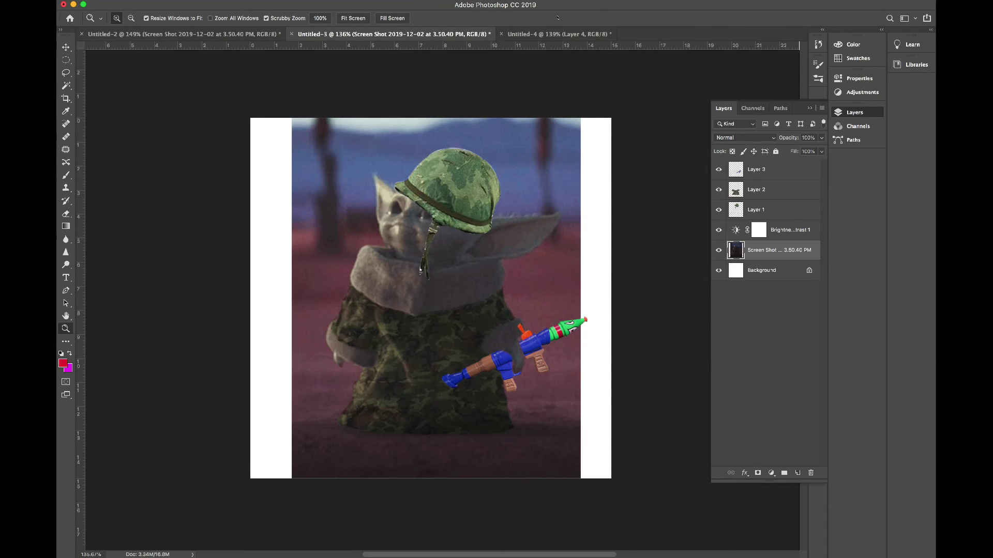
click(565, 34)
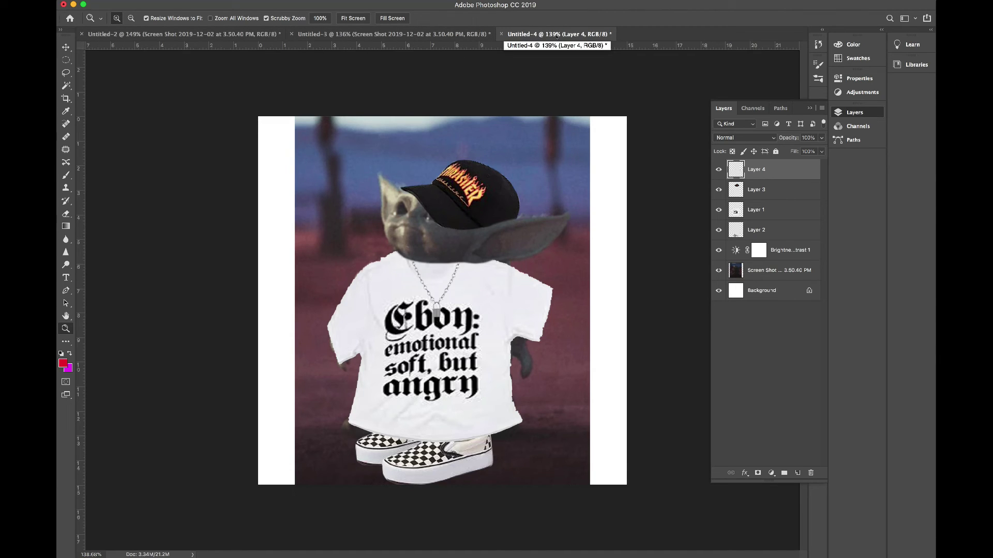
click(194, 34)
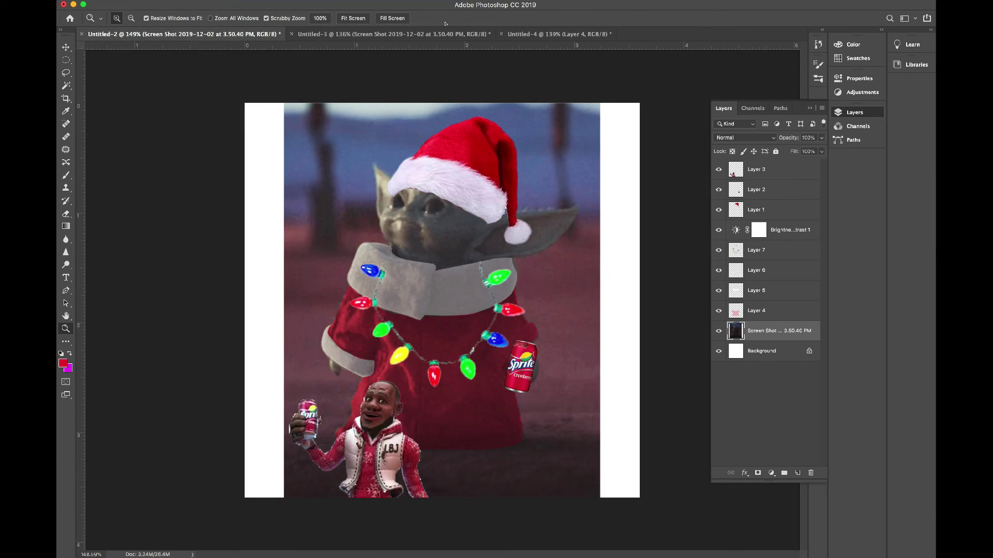
click(540, 34)
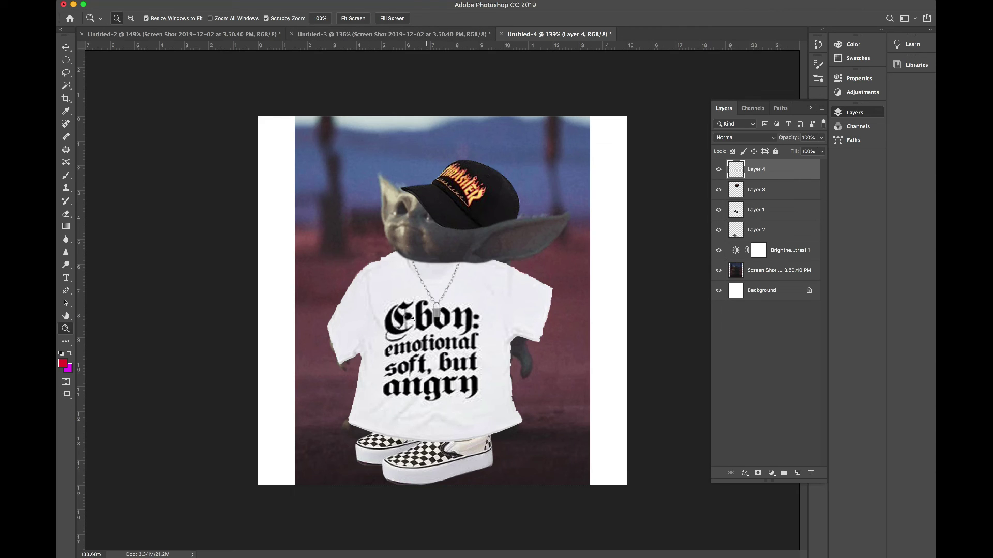
click(370, 35)
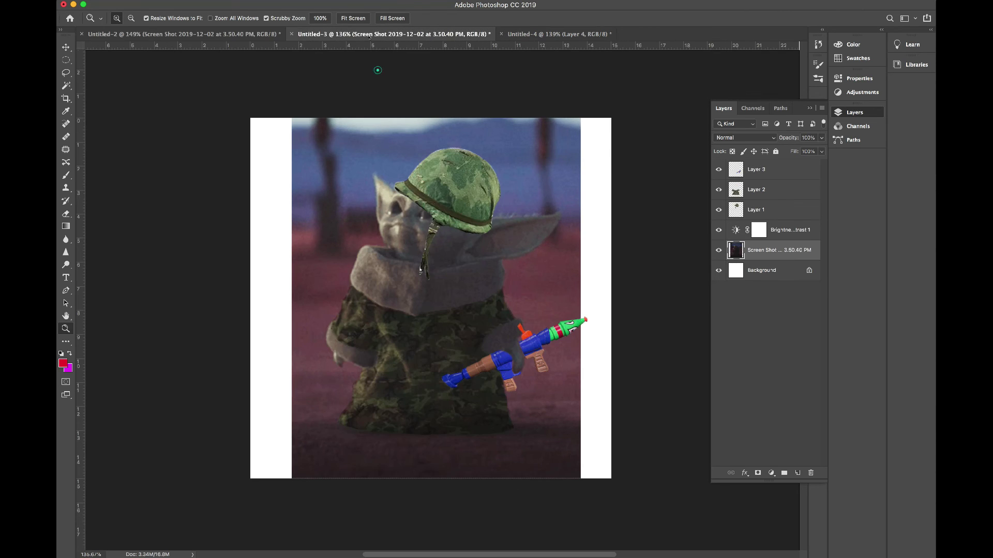
click(564, 33)
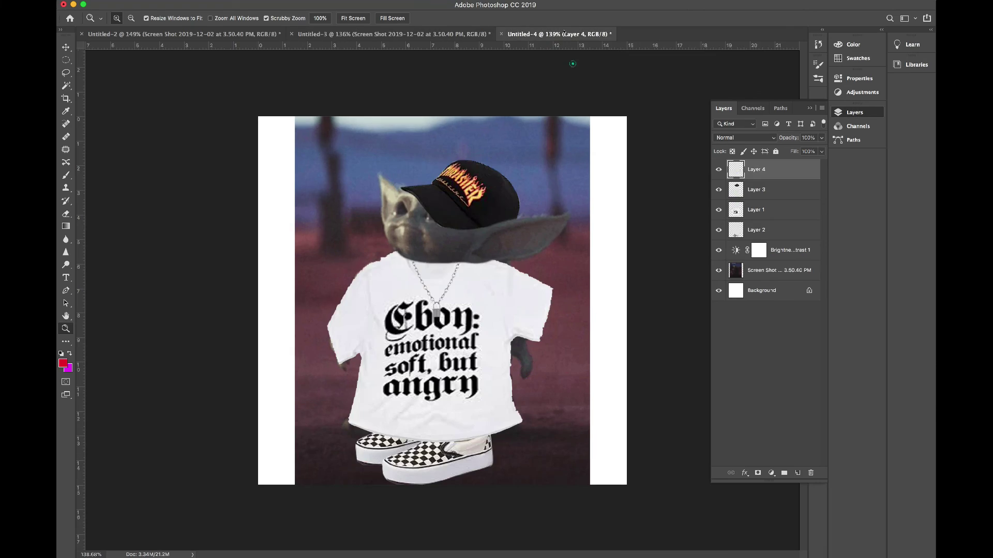